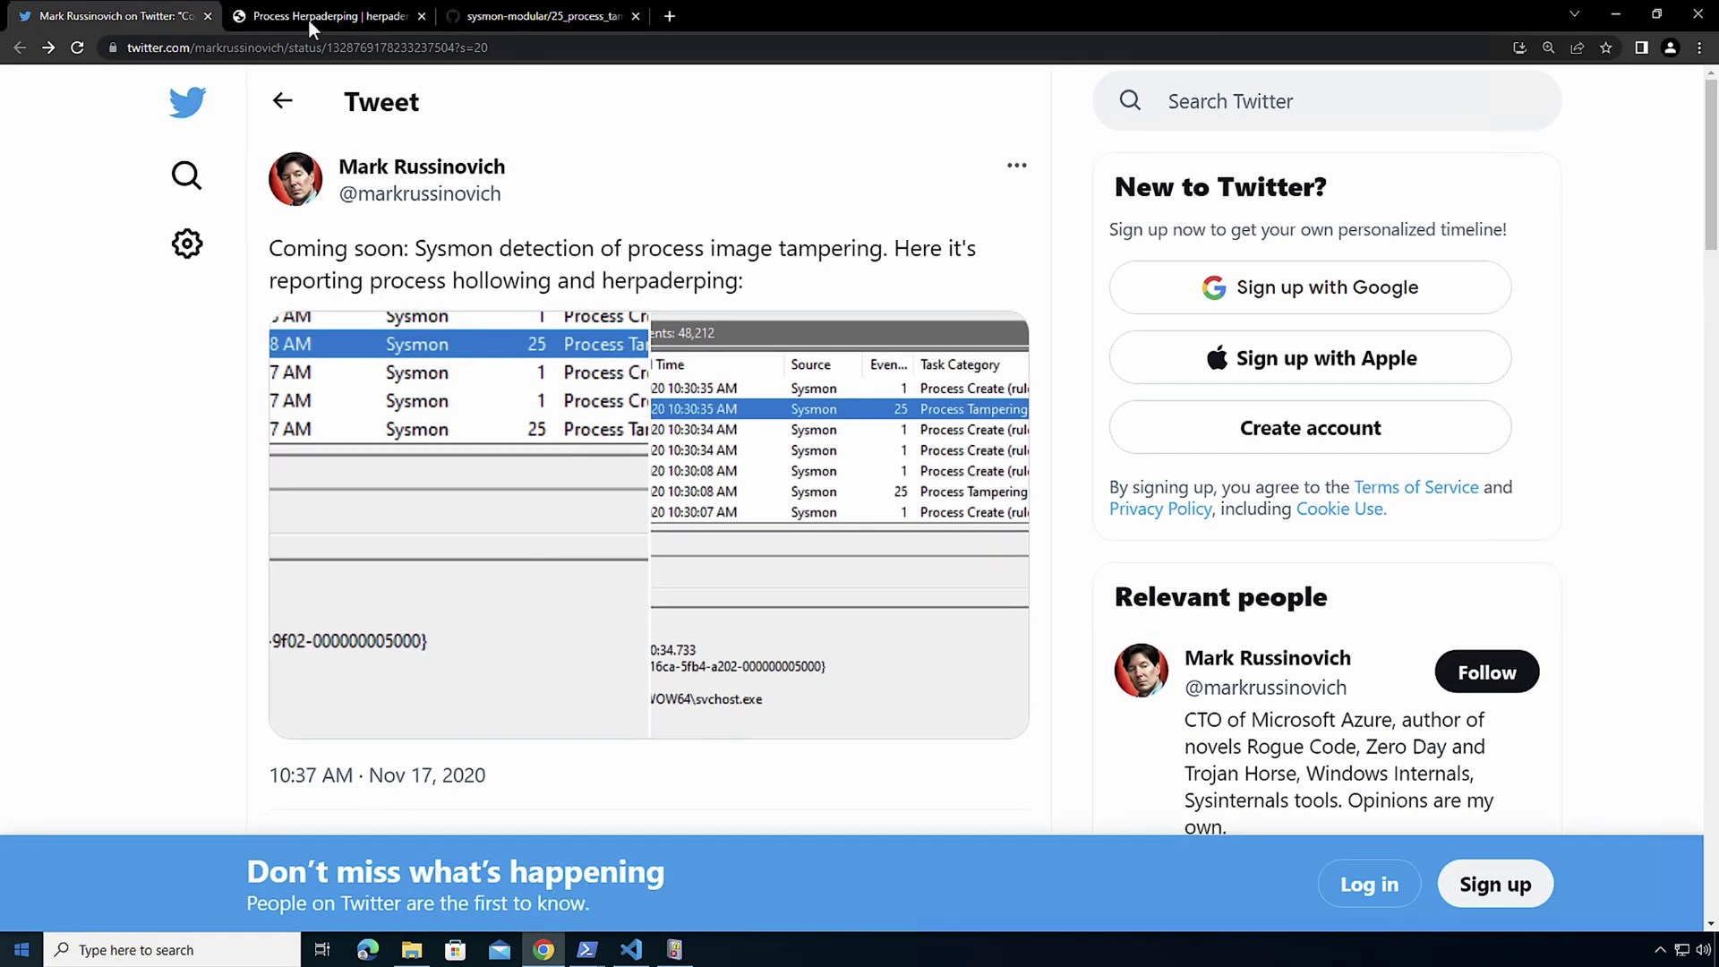
# - Open the jxy-s Process Herpaderping page and read its Summary down to the CreateFile/NtCreateSection flow diagram
pyautogui.click(308, 18)
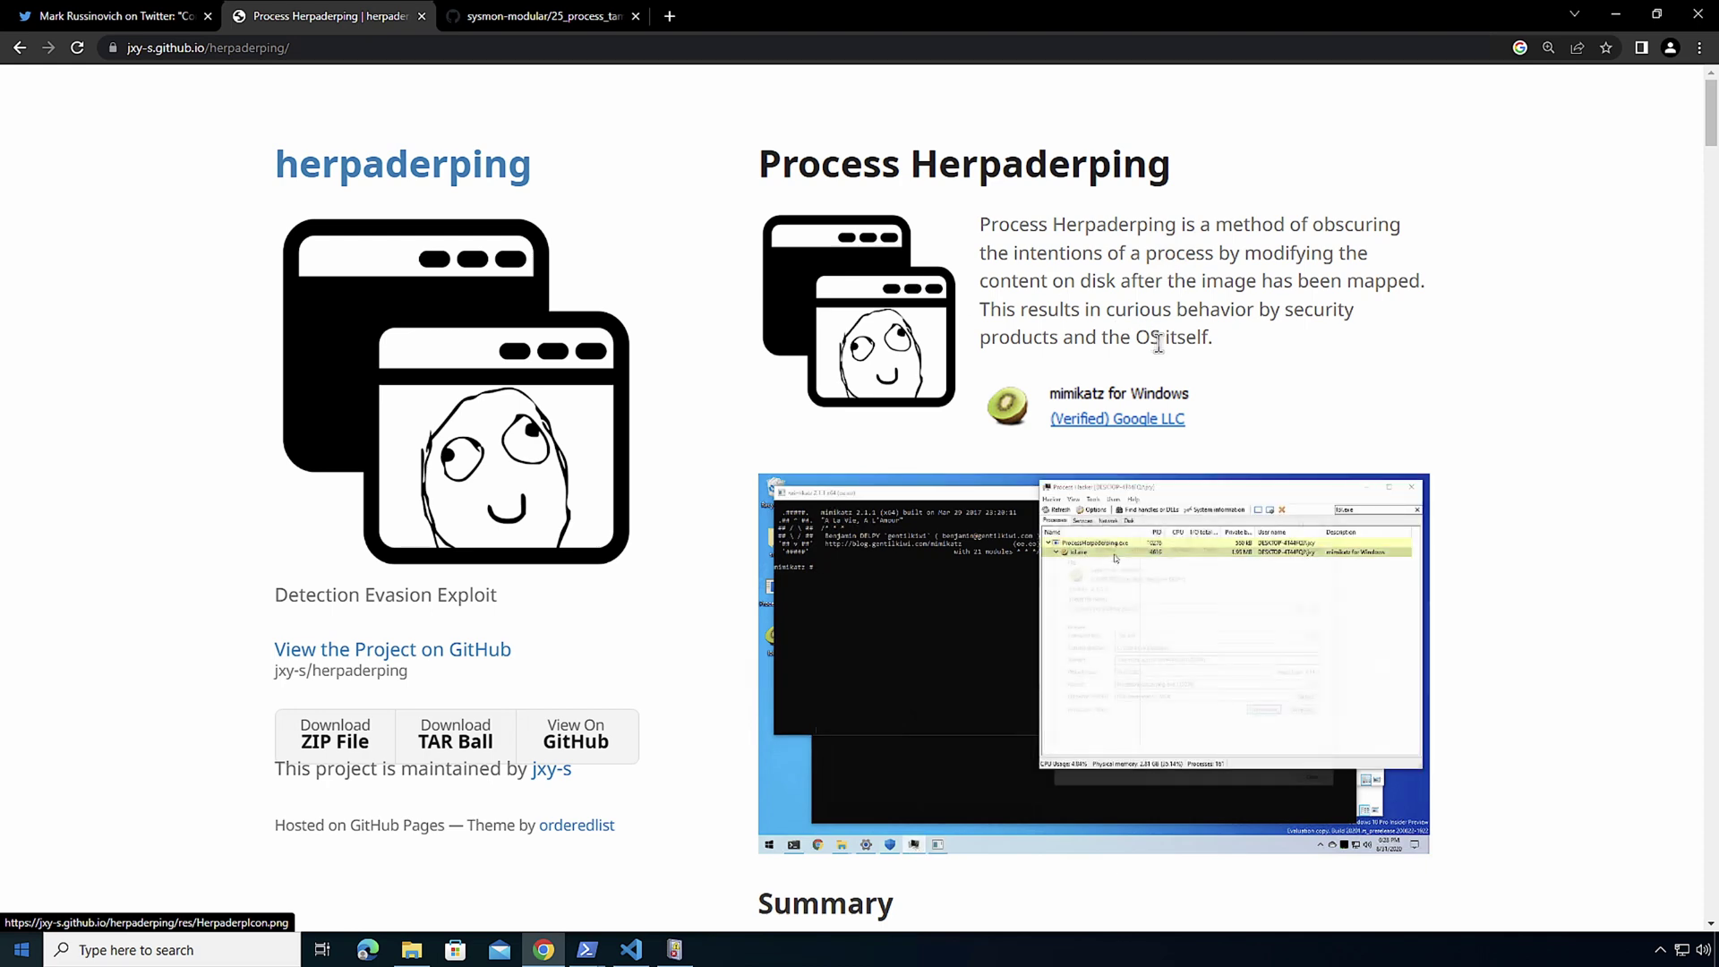
pyautogui.scroll(-2, 1259, 649)
pyautogui.scroll(-3, 1260, 650)
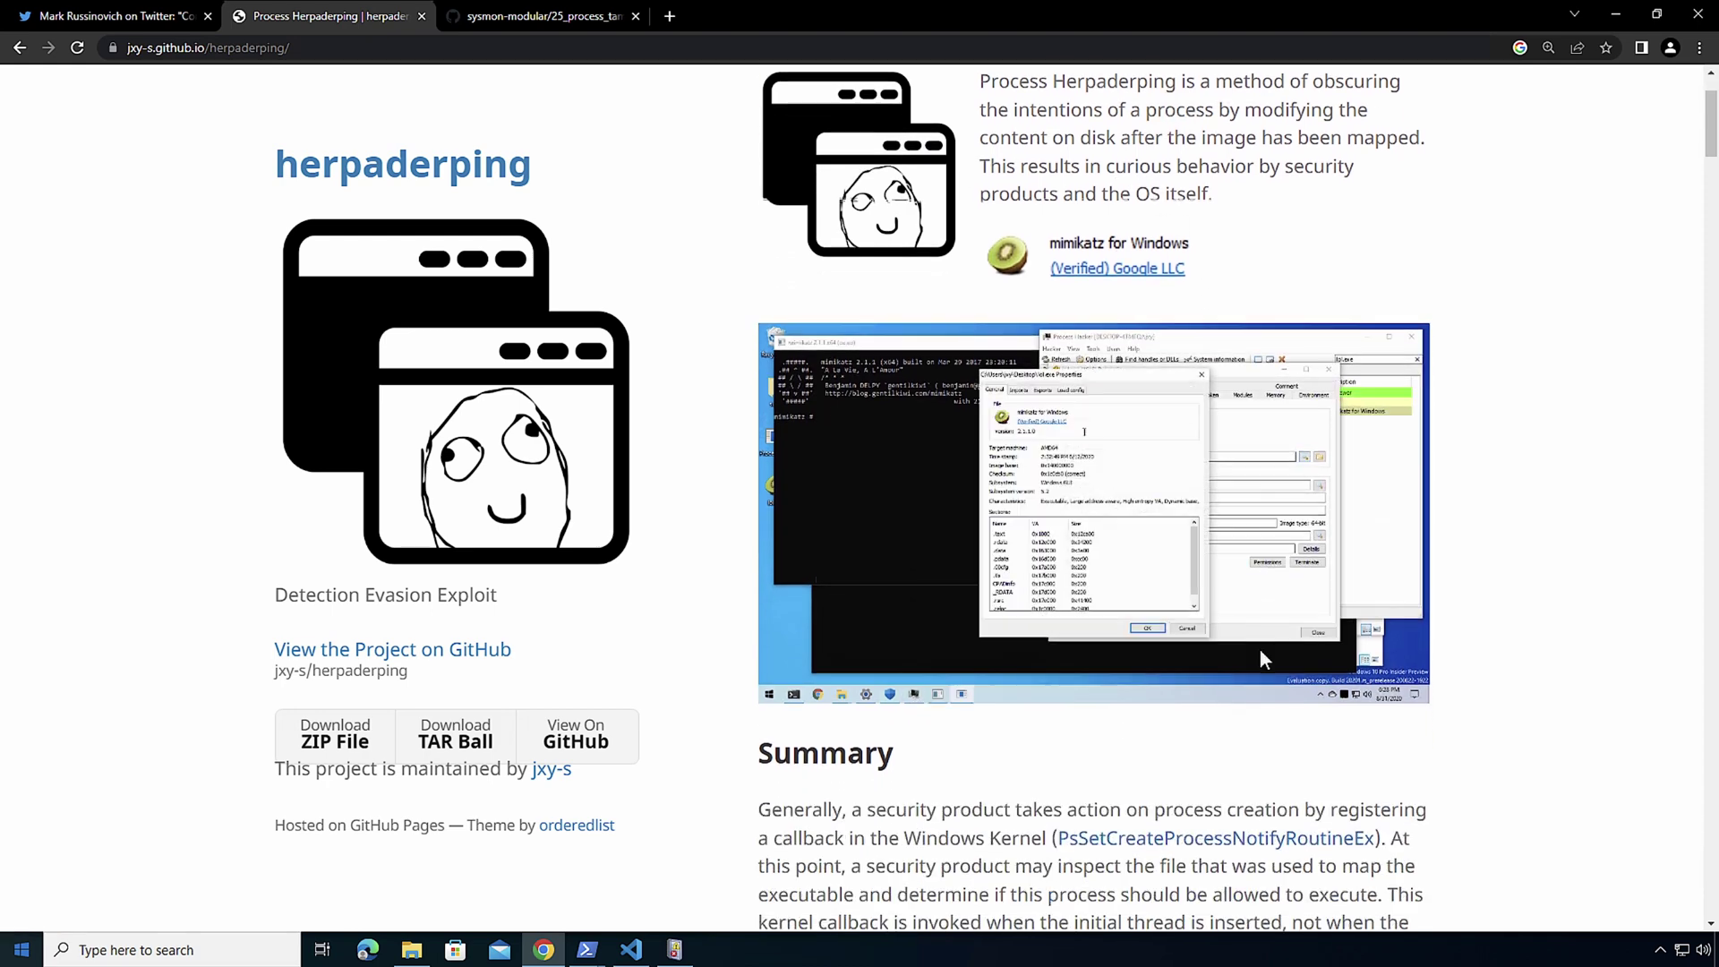
pyautogui.scroll(-6, 1260, 648)
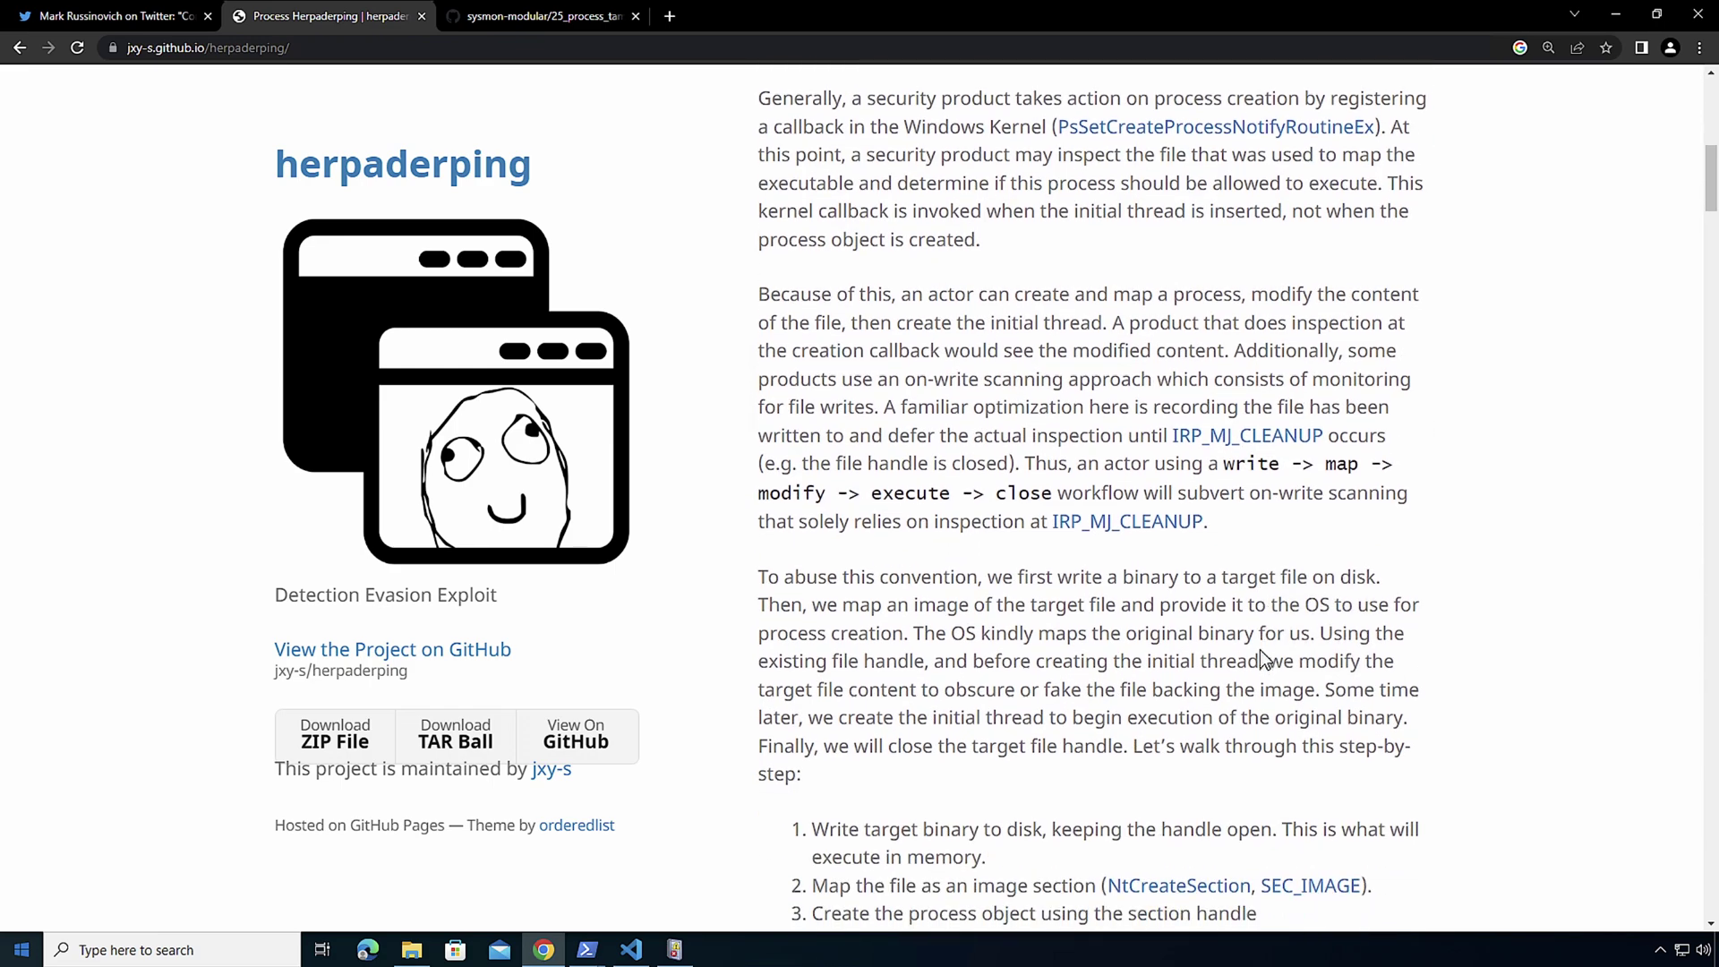
pyautogui.scroll(-1, 1259, 648)
pyautogui.scroll(-8, 1261, 649)
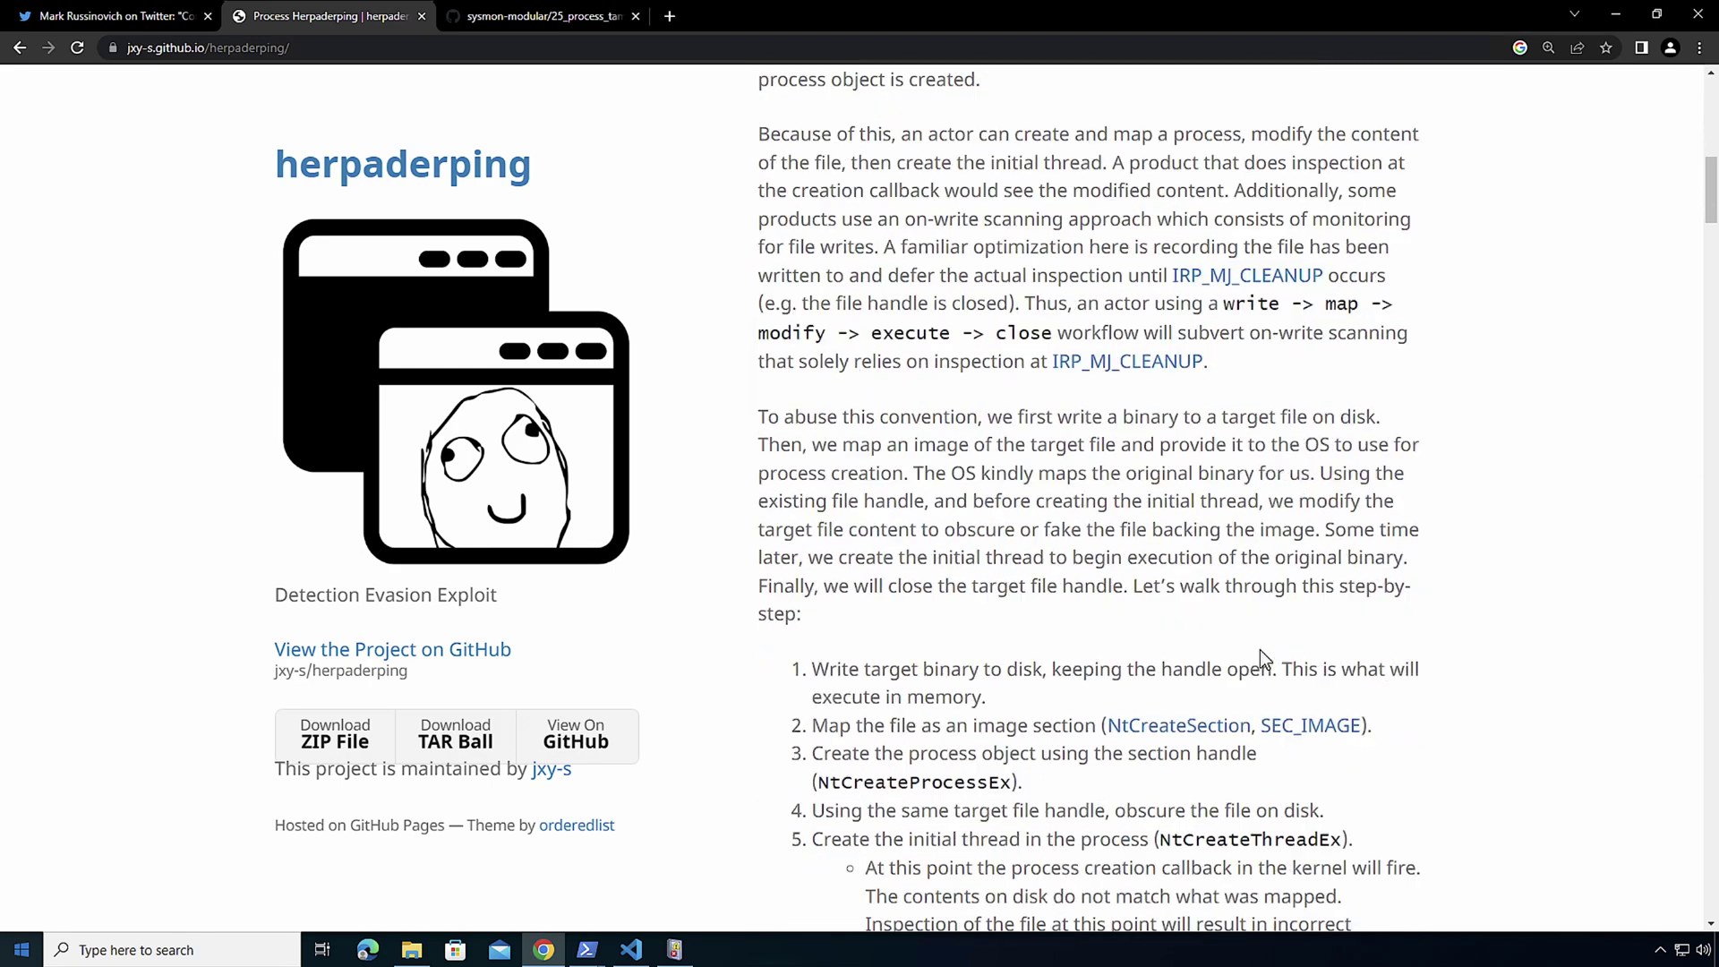
pyautogui.scroll(-3, 1264, 660)
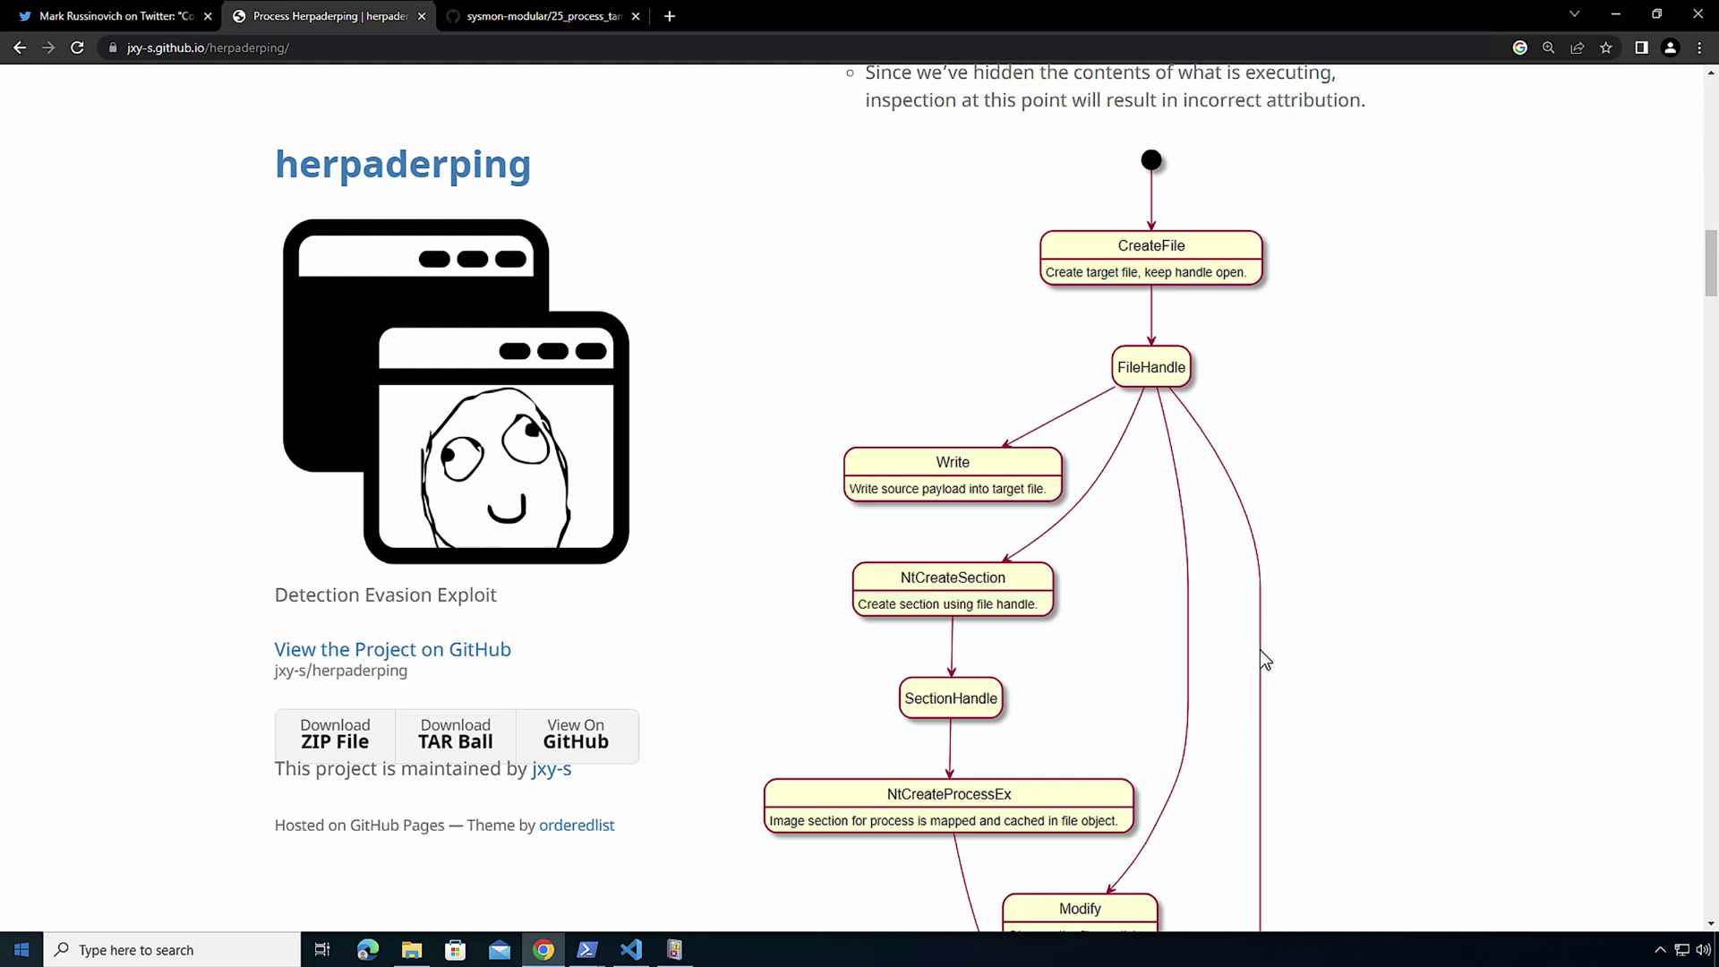
pyautogui.scroll(-4, 1260, 651)
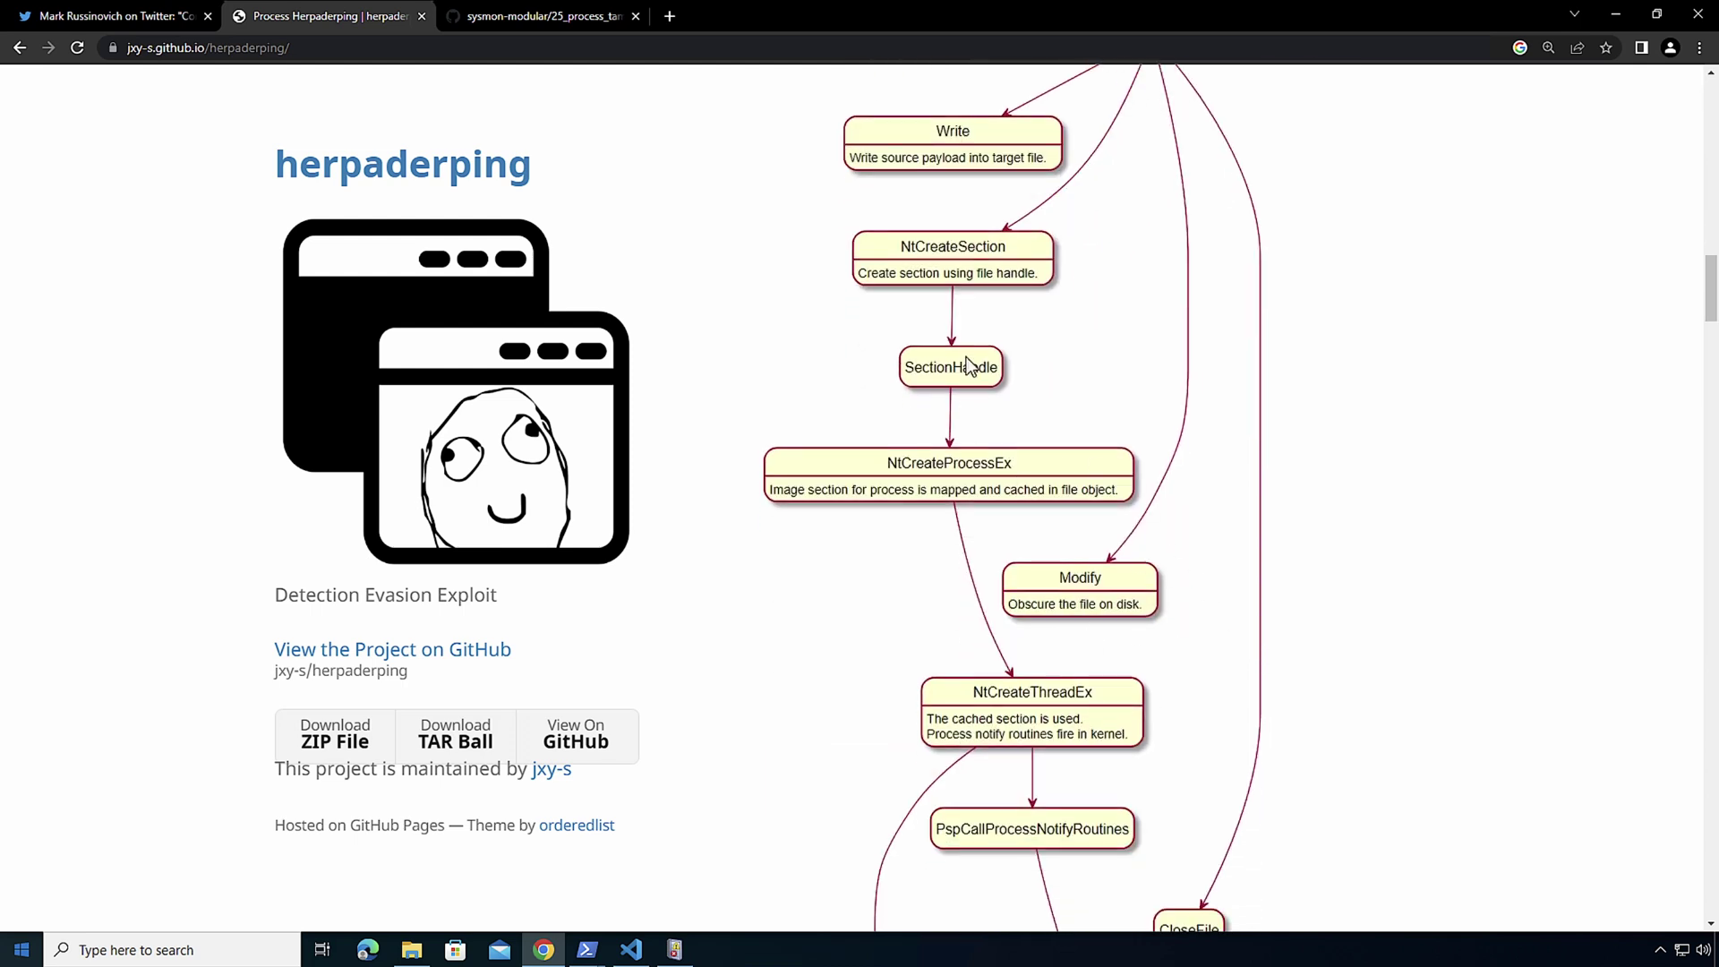
# - View the sysmon-modular 25_process_tampering folder with its exclude and include_all XML configs
pyautogui.click(571, 12)
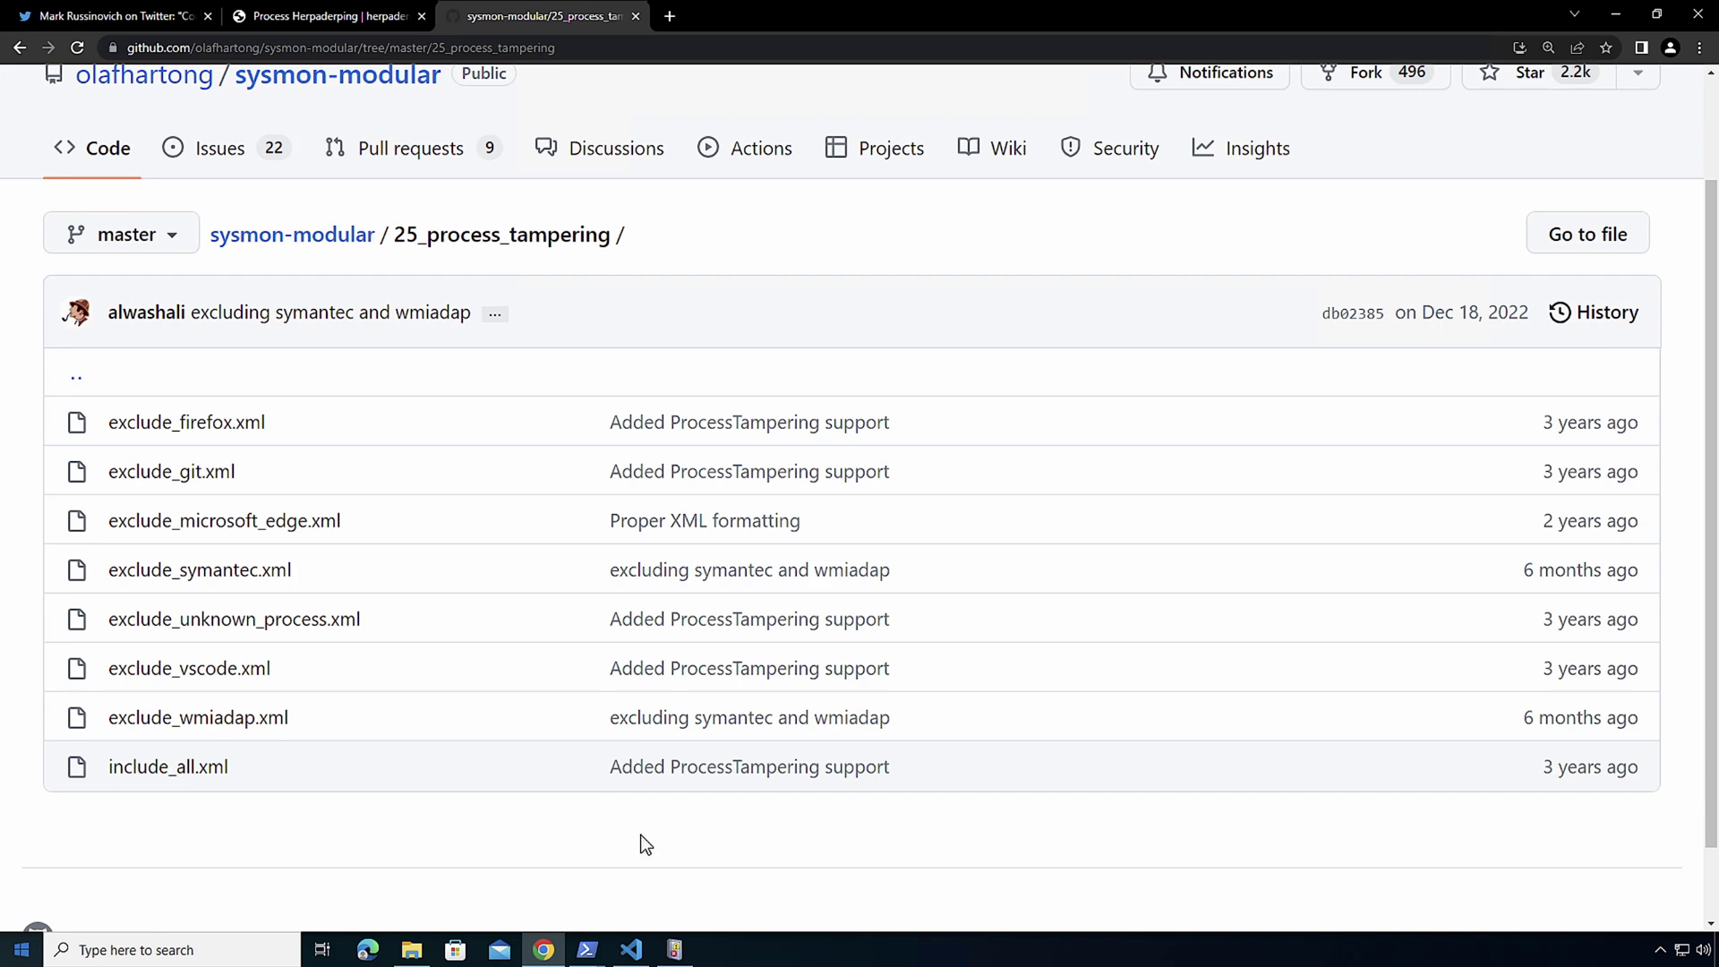
# - Bring up the open PowerShell windows from the taskbar to choose the Administrator one
pyautogui.click(587, 949)
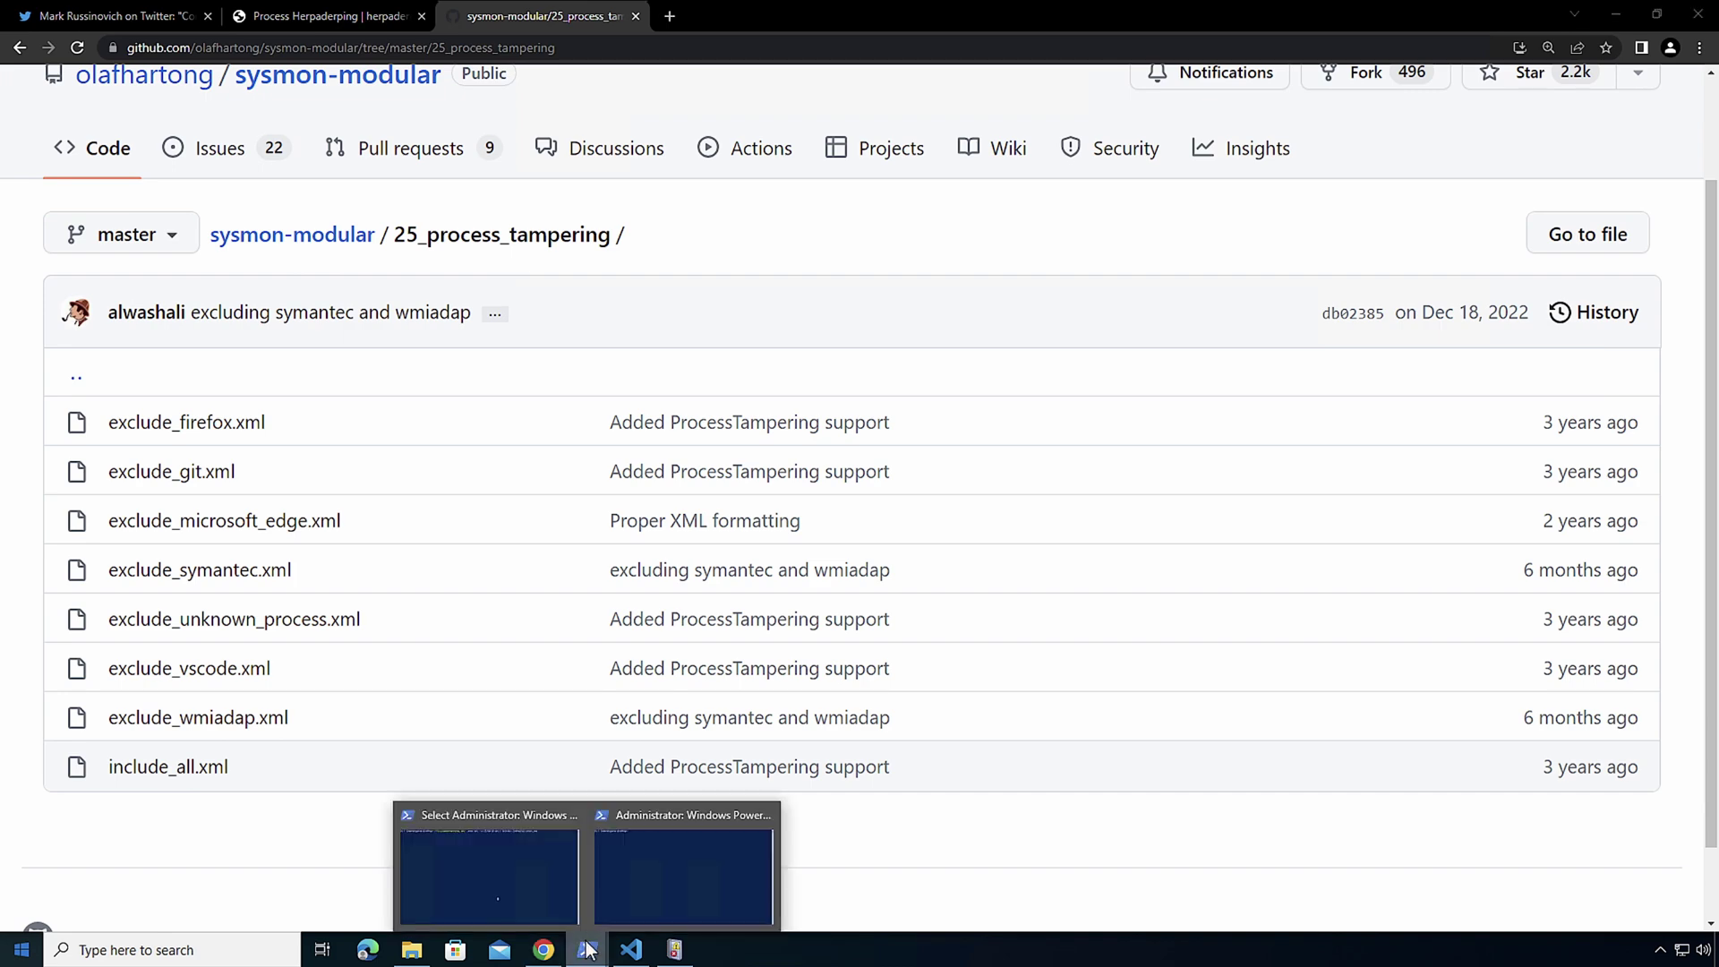
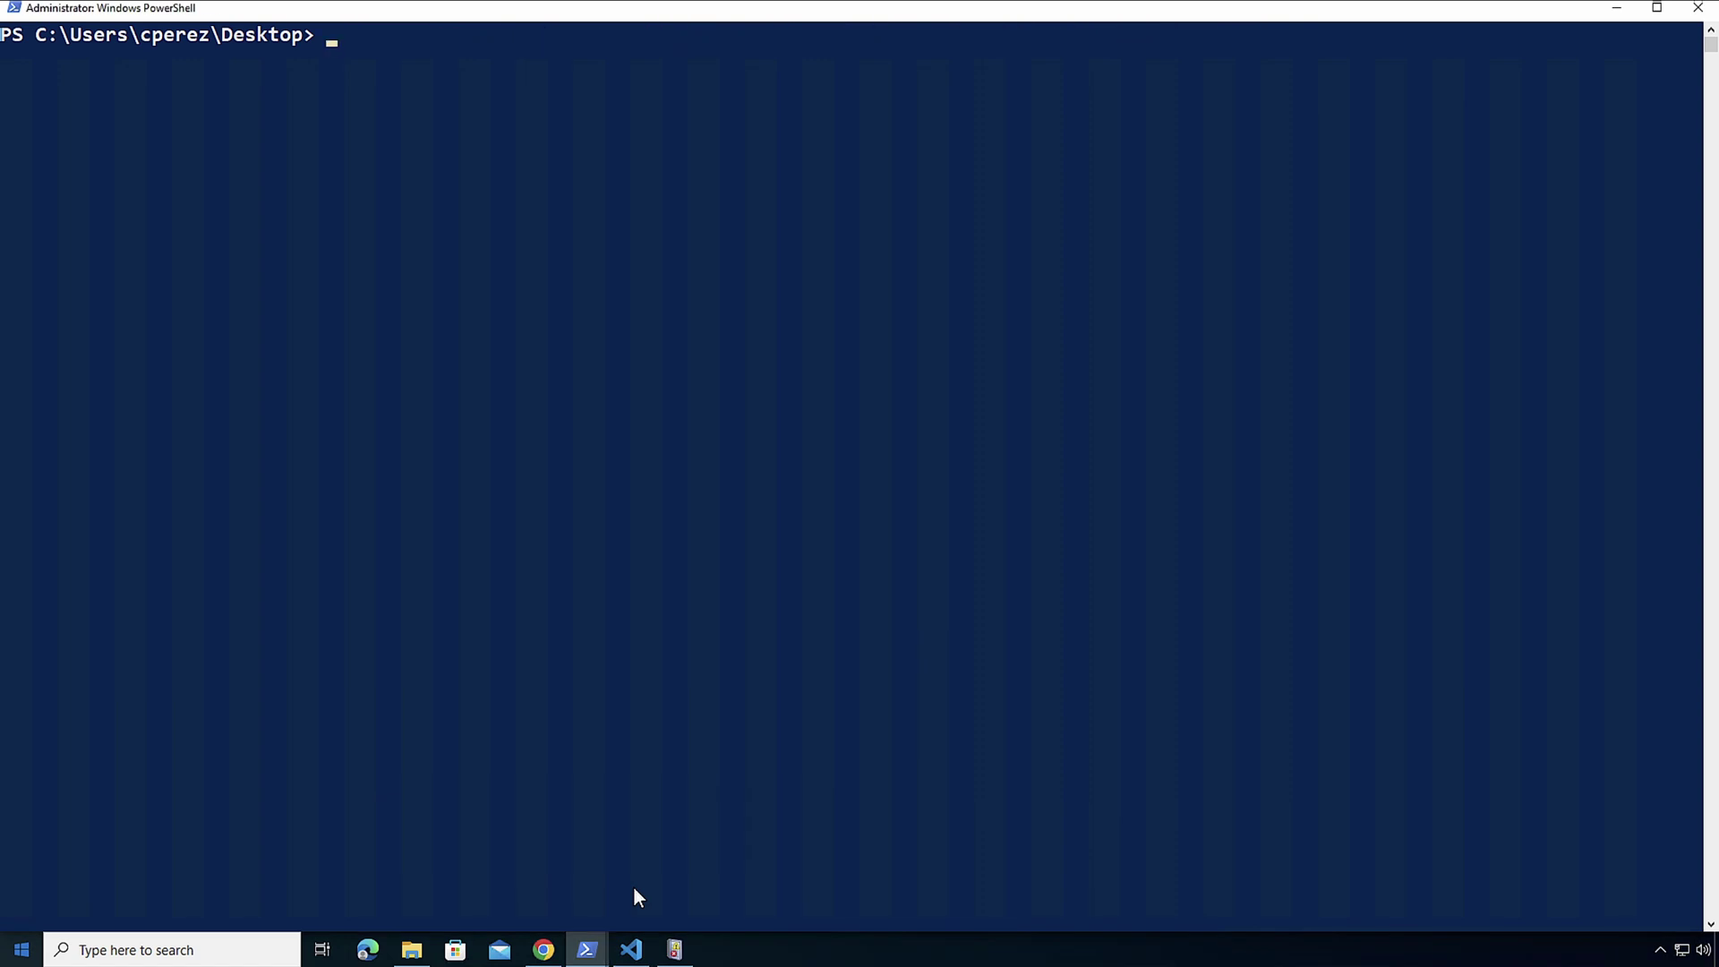
# - Run sysmon -c to show the current Sysmon v14.16 configuration with no rules installed
pyautogui.write('sysmon -c')
pyautogui.press('Return')
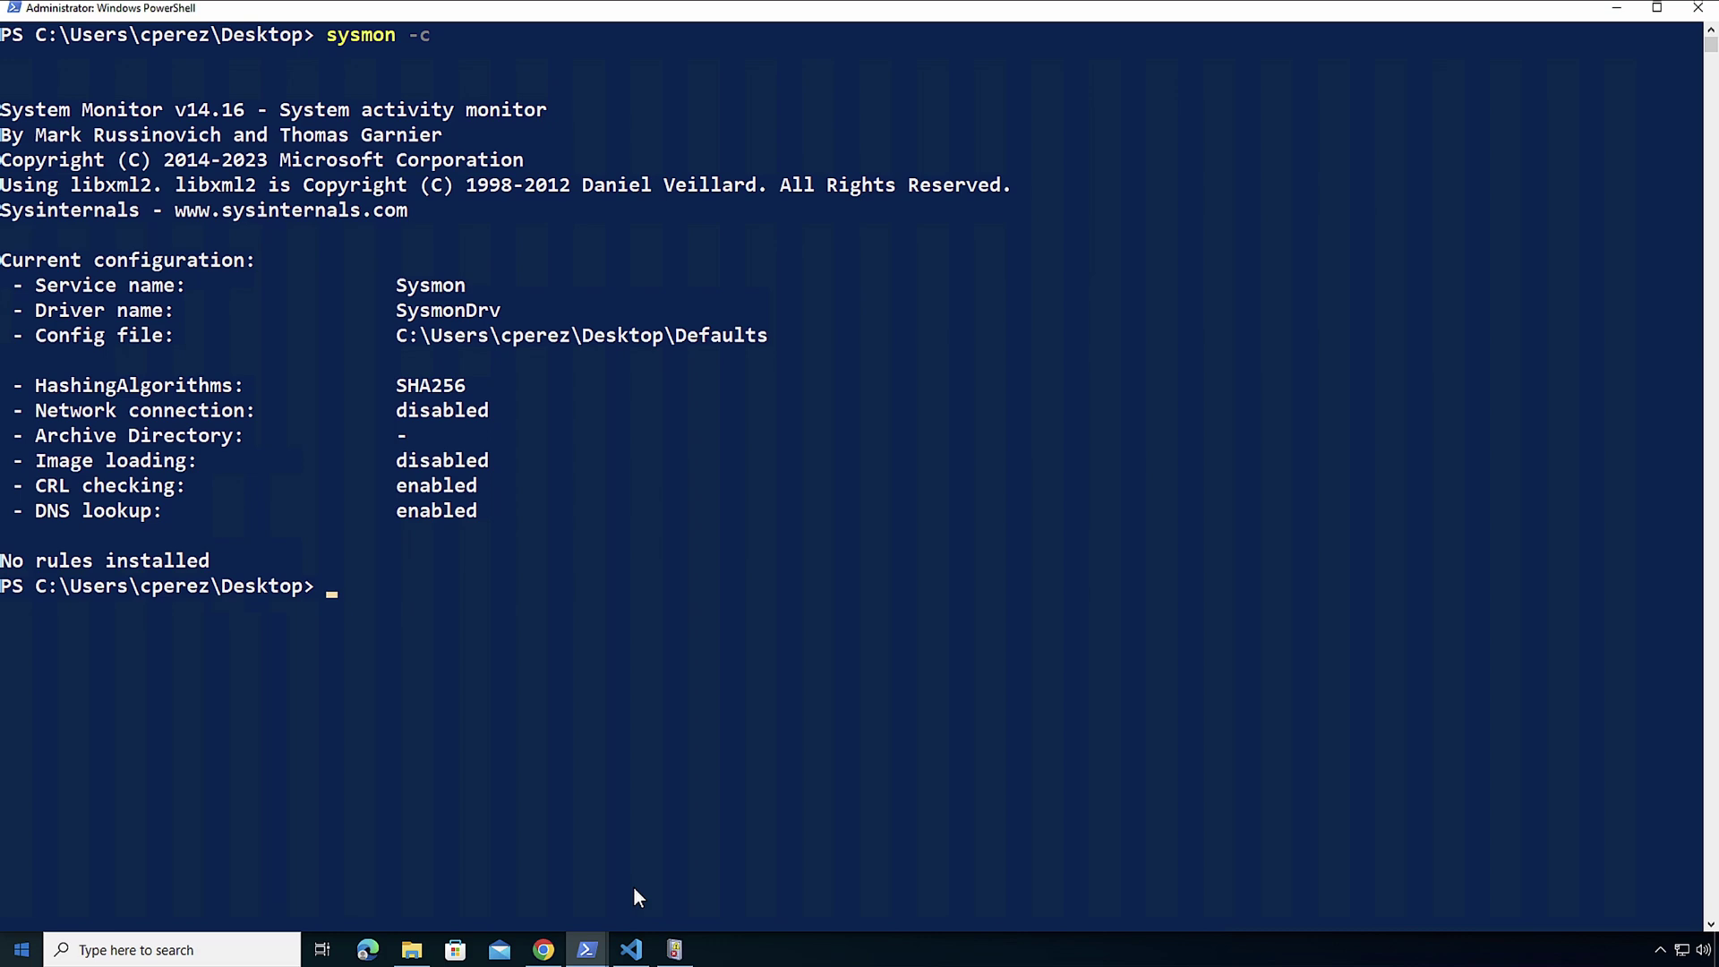
# - Start typing sysmon -c ./pro at the prompt to point Sysmon at processtampering.xml
pyautogui.write('sysmon -c ./pro')
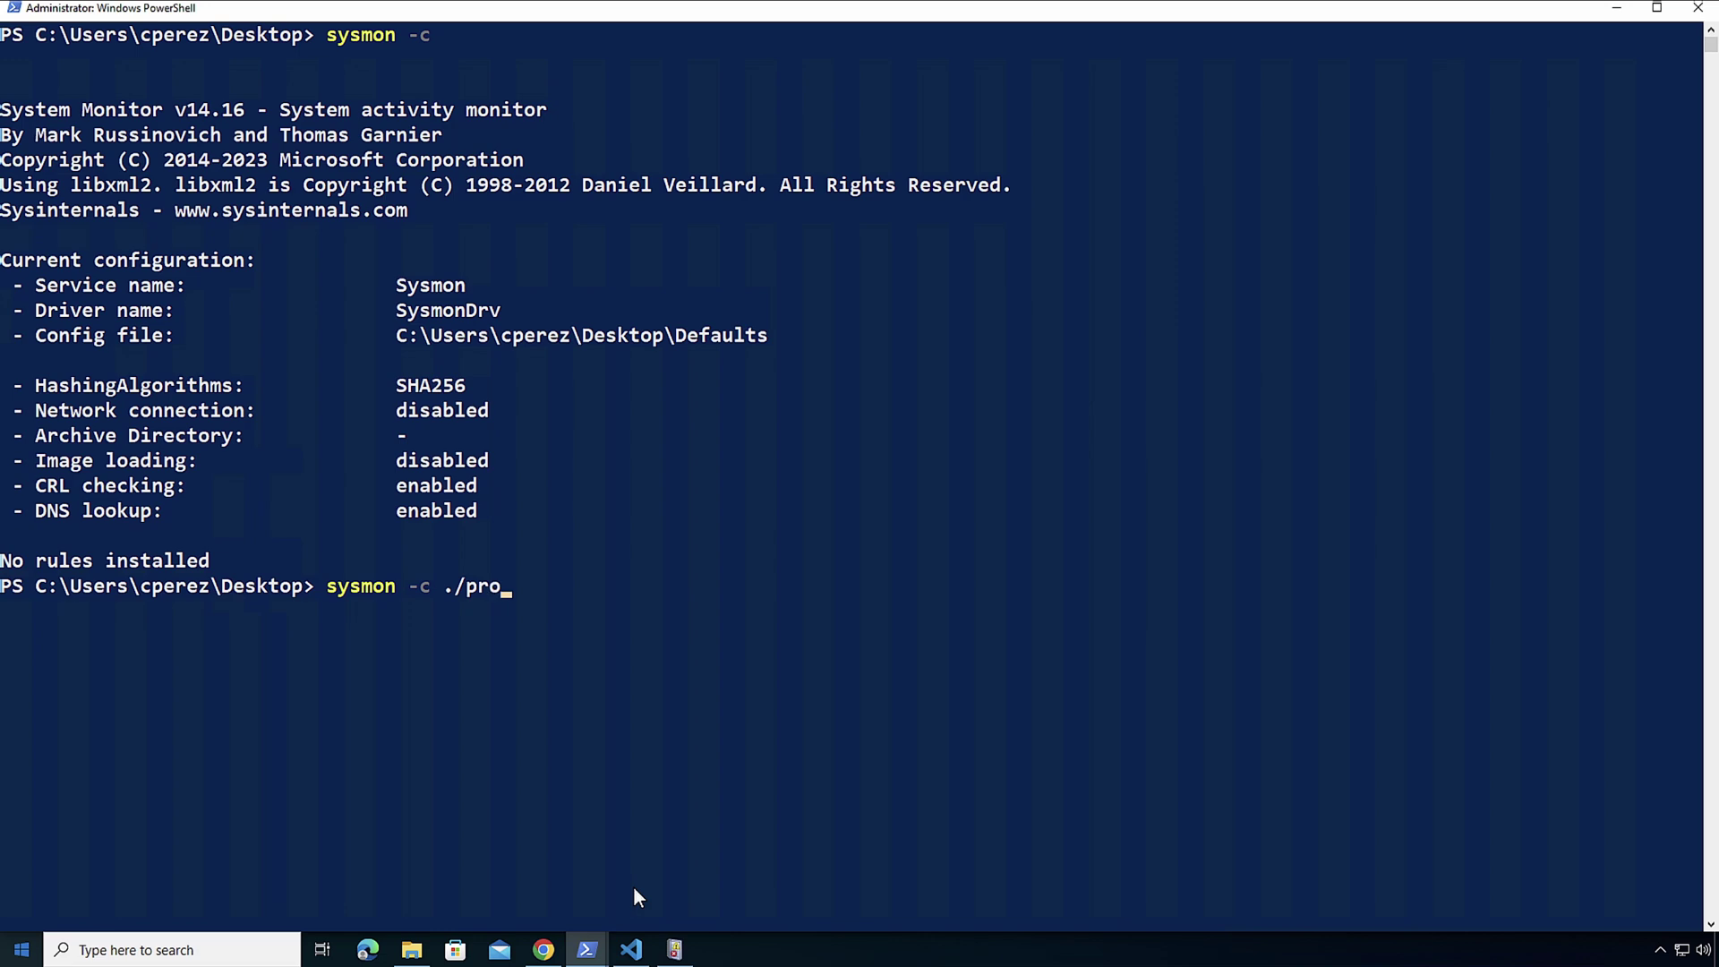
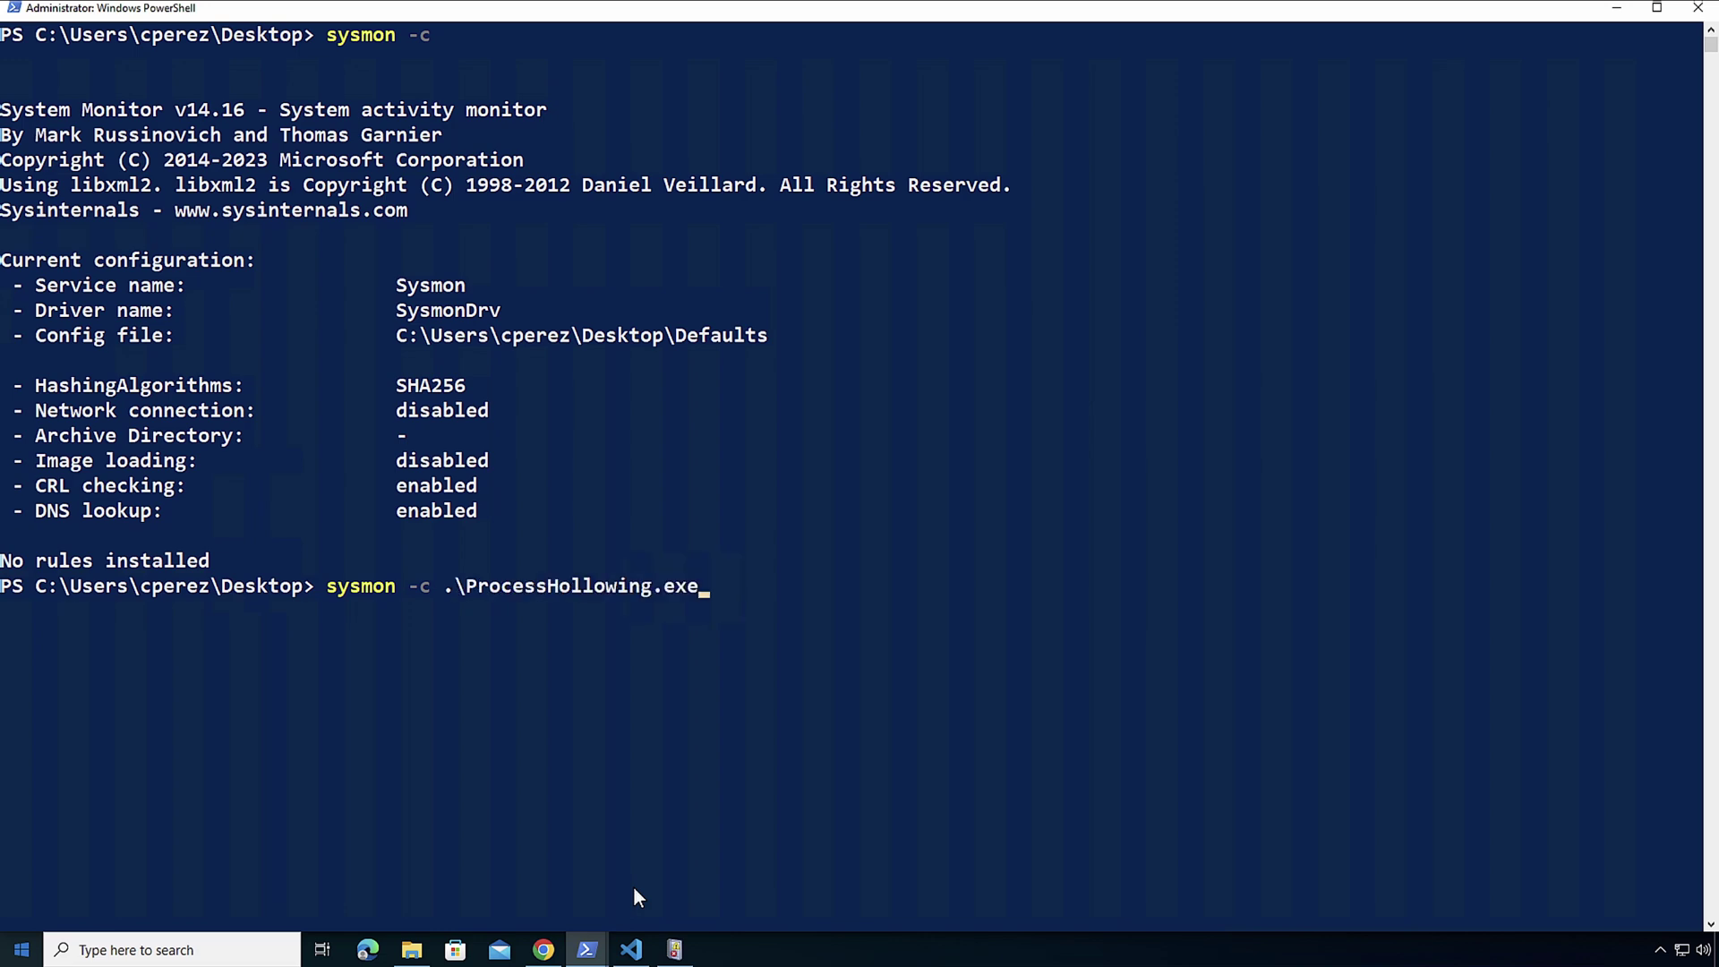
# - Run 'sysmon -c .\processtampering.xml' to load the process tampering config into Sysmon
pyautogui.press('Tab')
pyautogui.press('Return')
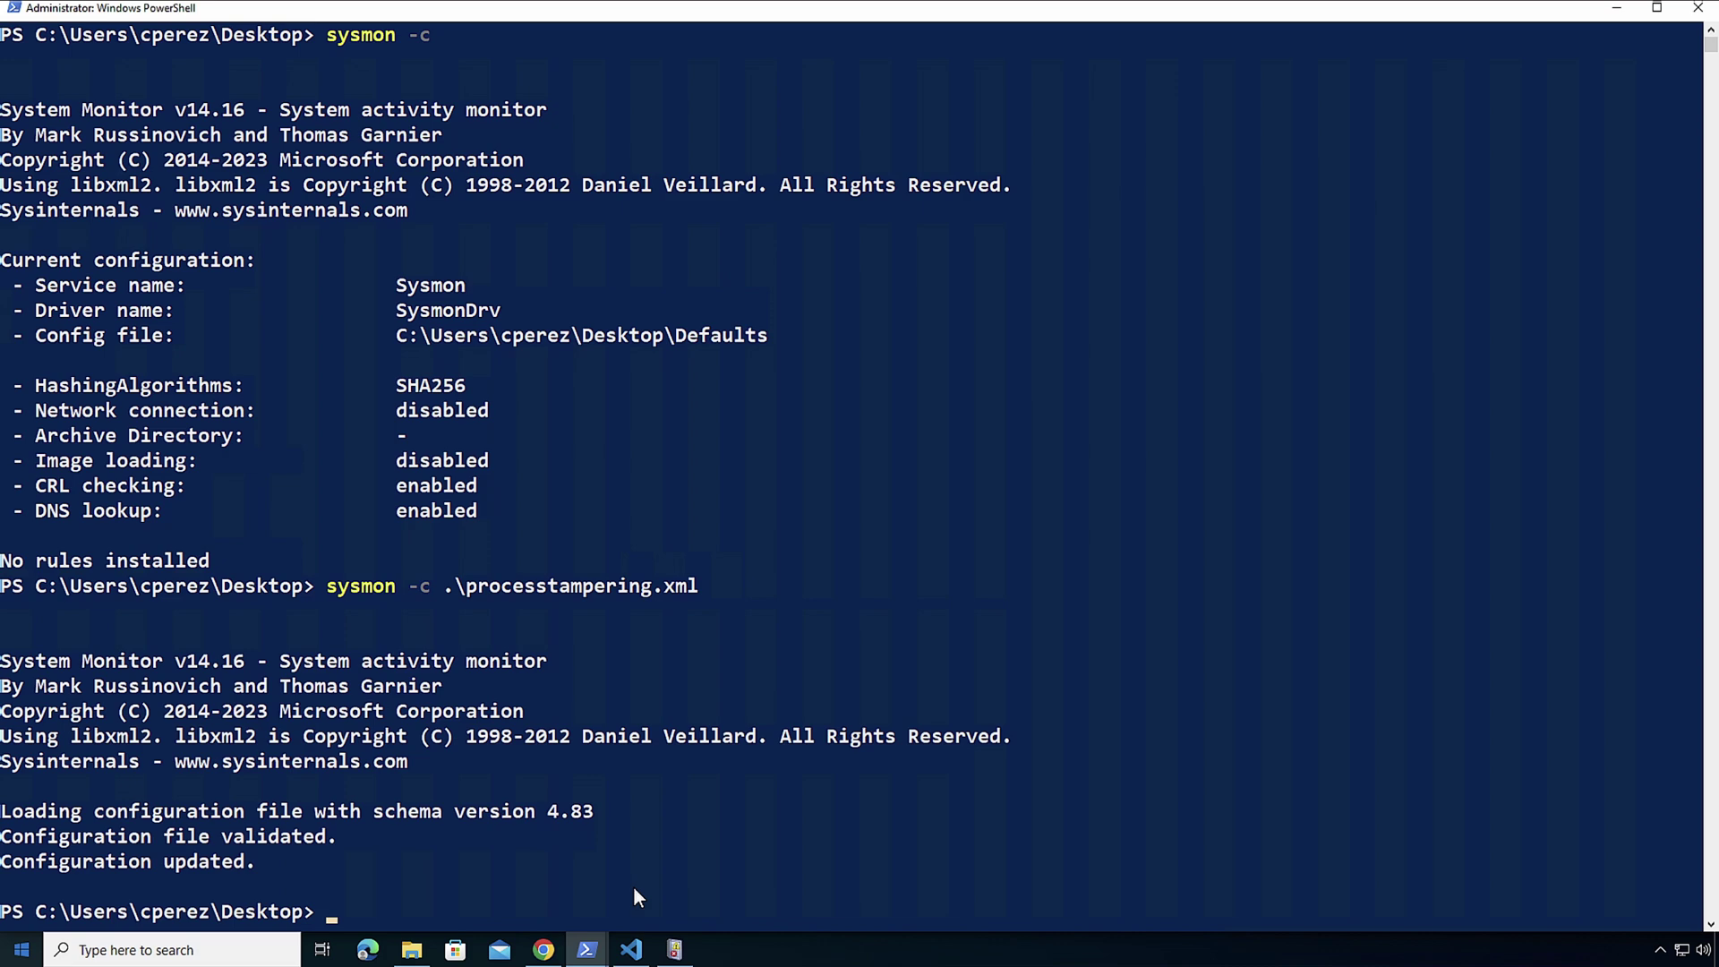
# - Run 'sysmon -c' to confirm processtampering.xml with its ProcessTampering exclude rule is active
pyautogui.write('sysmon -c')
pyautogui.press('Return')
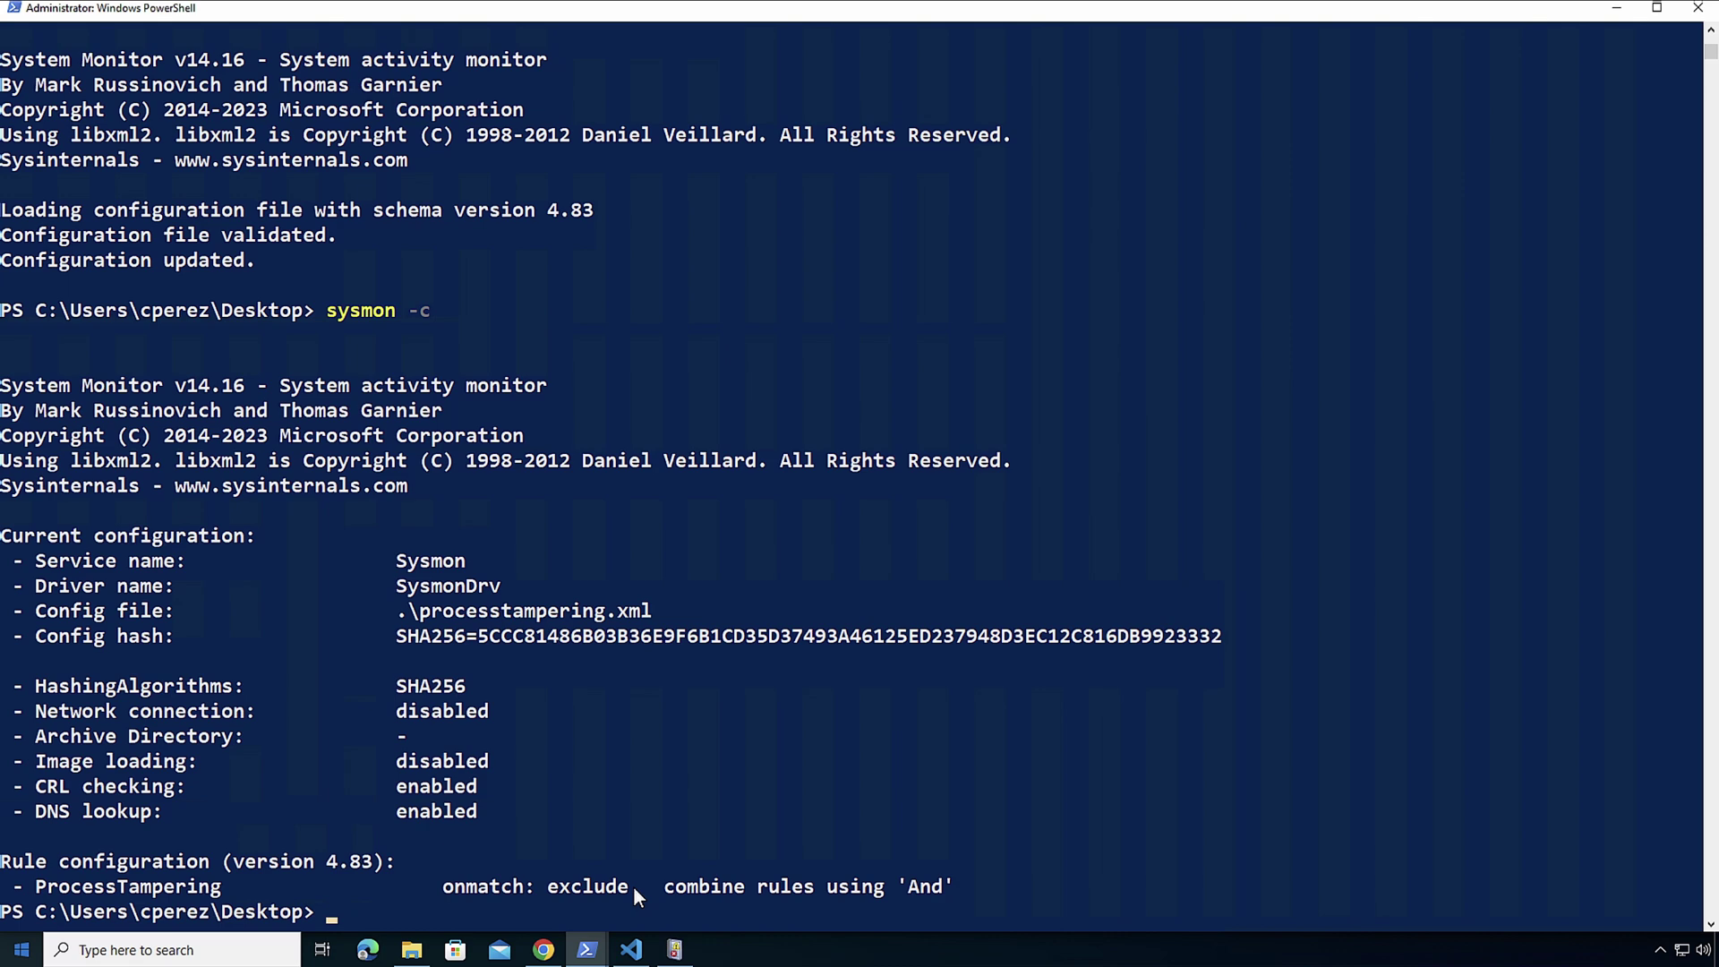
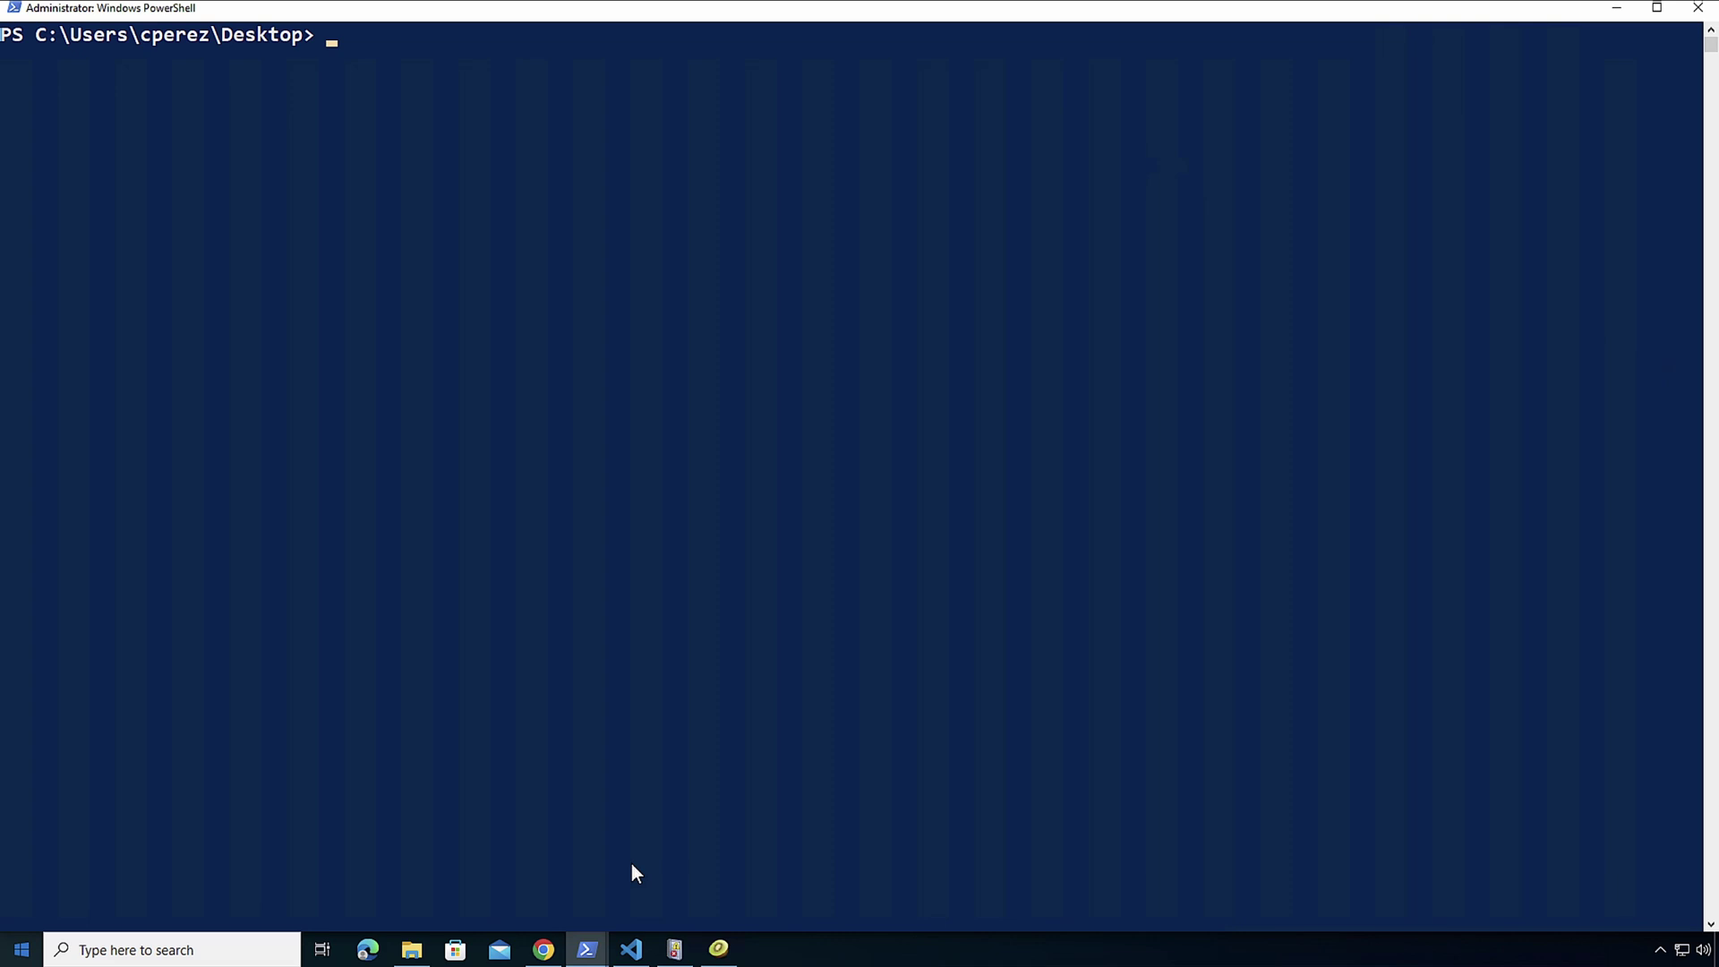
# - Run Get-SysmonProcessTampering to show the event 25 for HelloWorld.exe, image locked for access
pyautogui.write('get-')
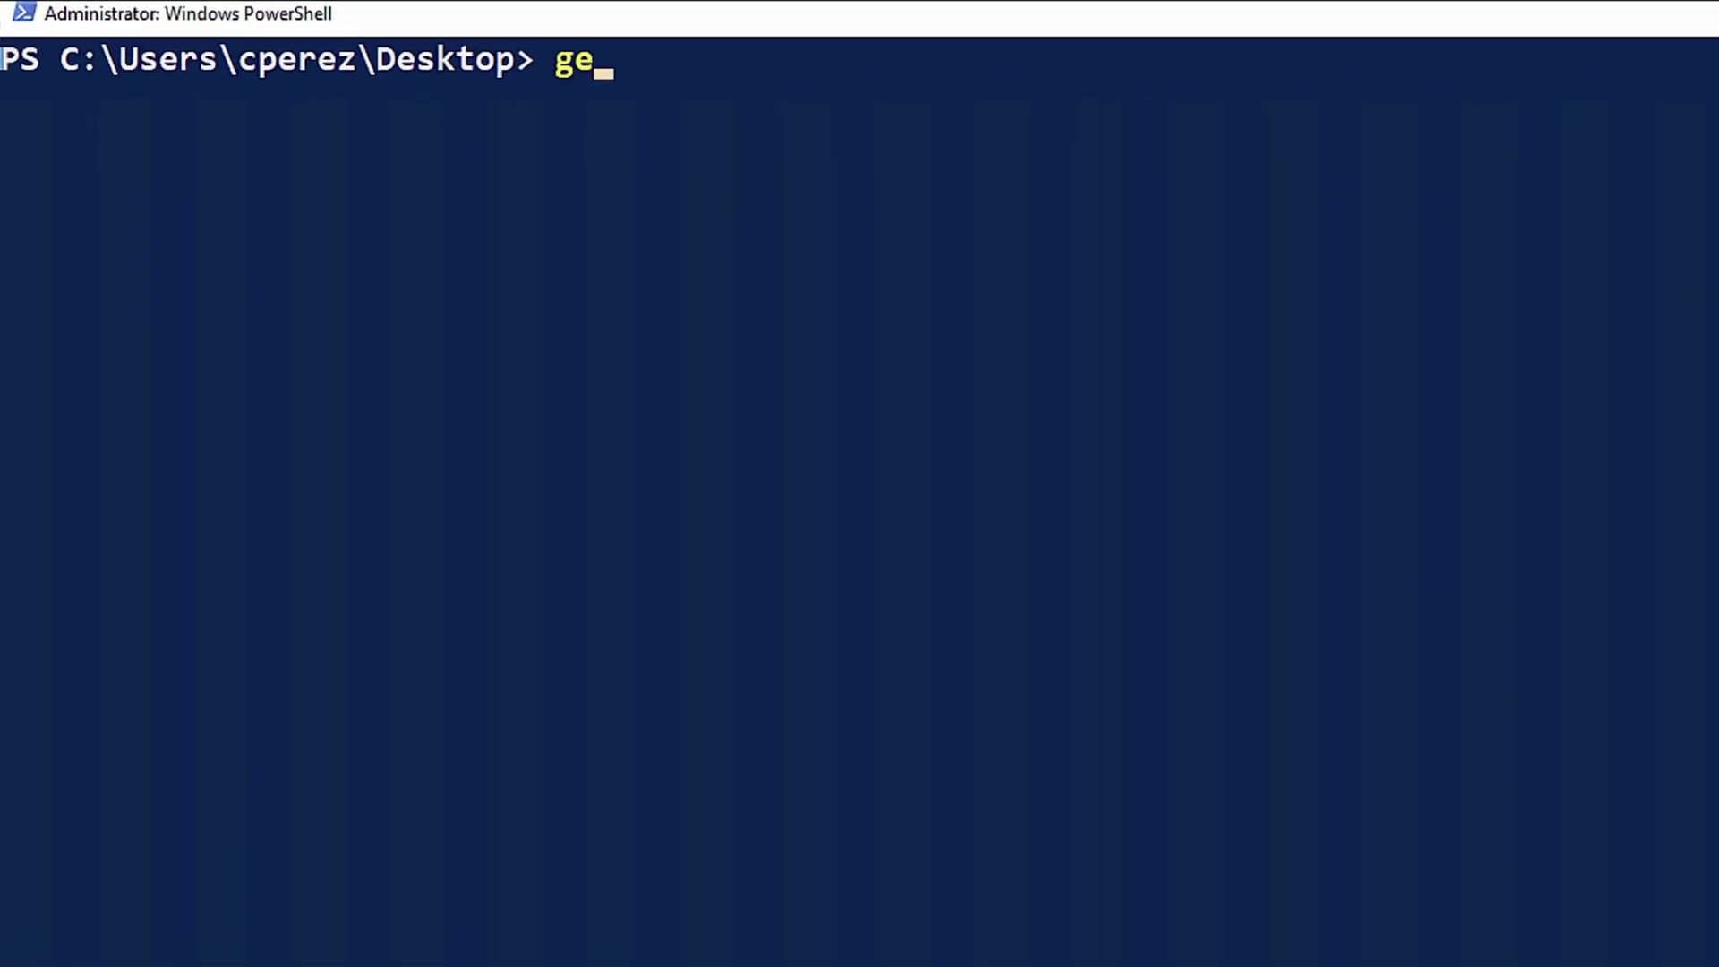
pyautogui.write('sysm')
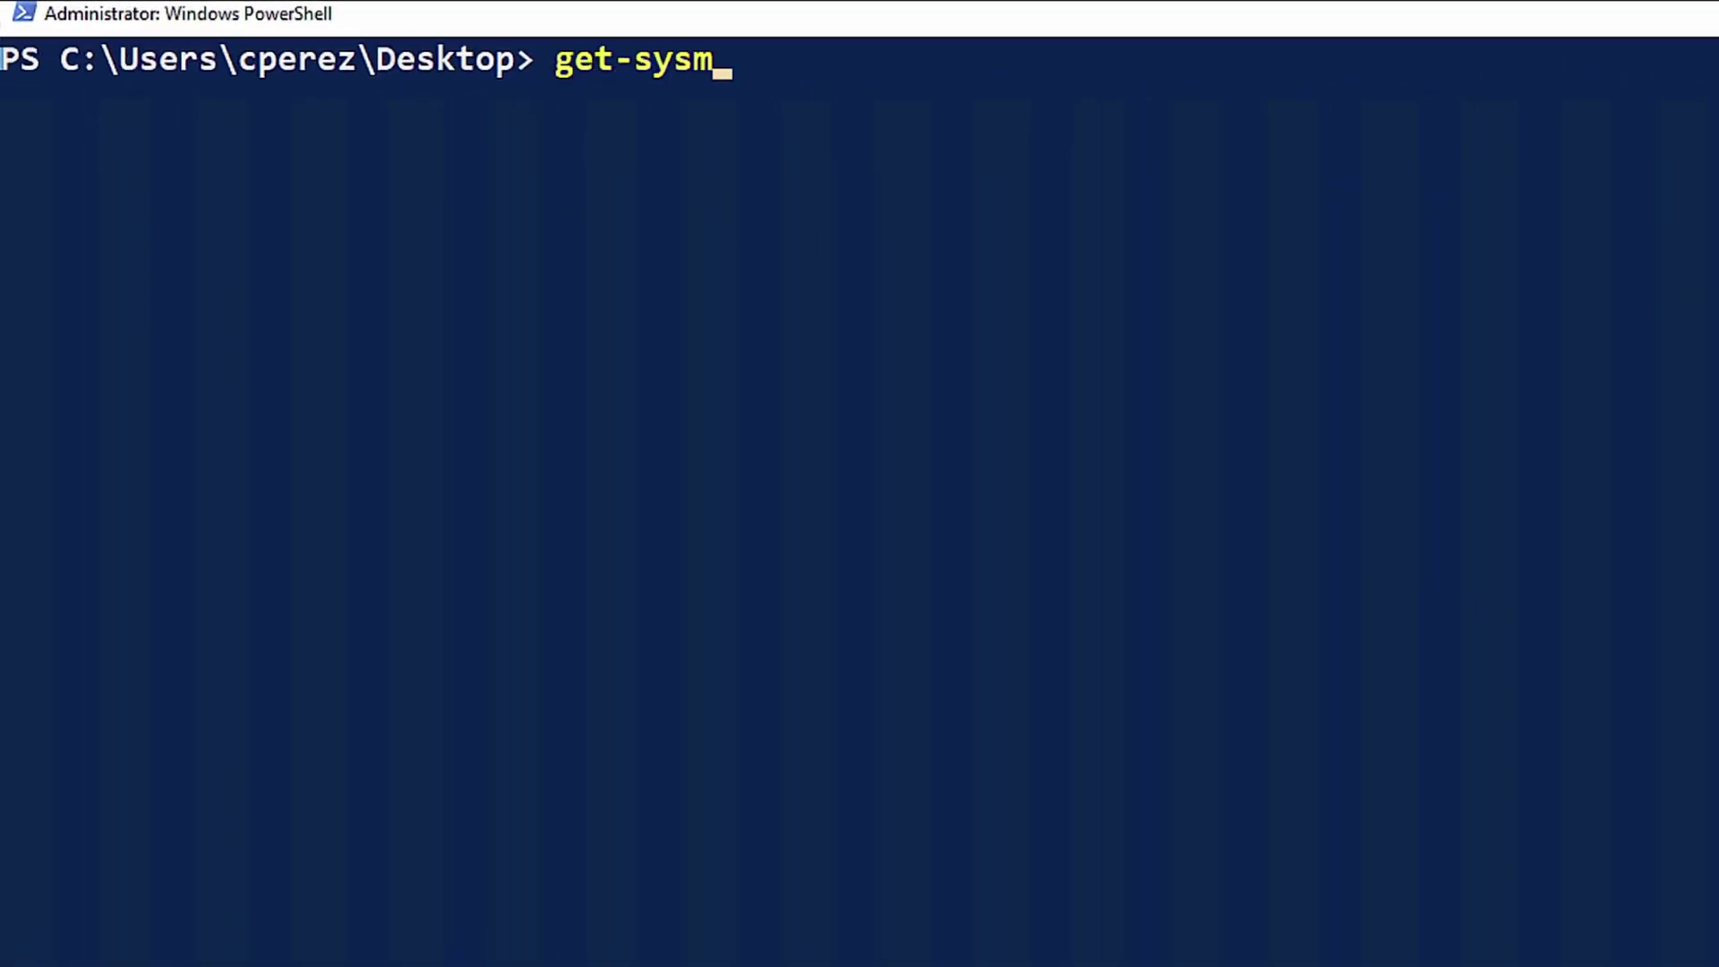
pyautogui.write('onpor')
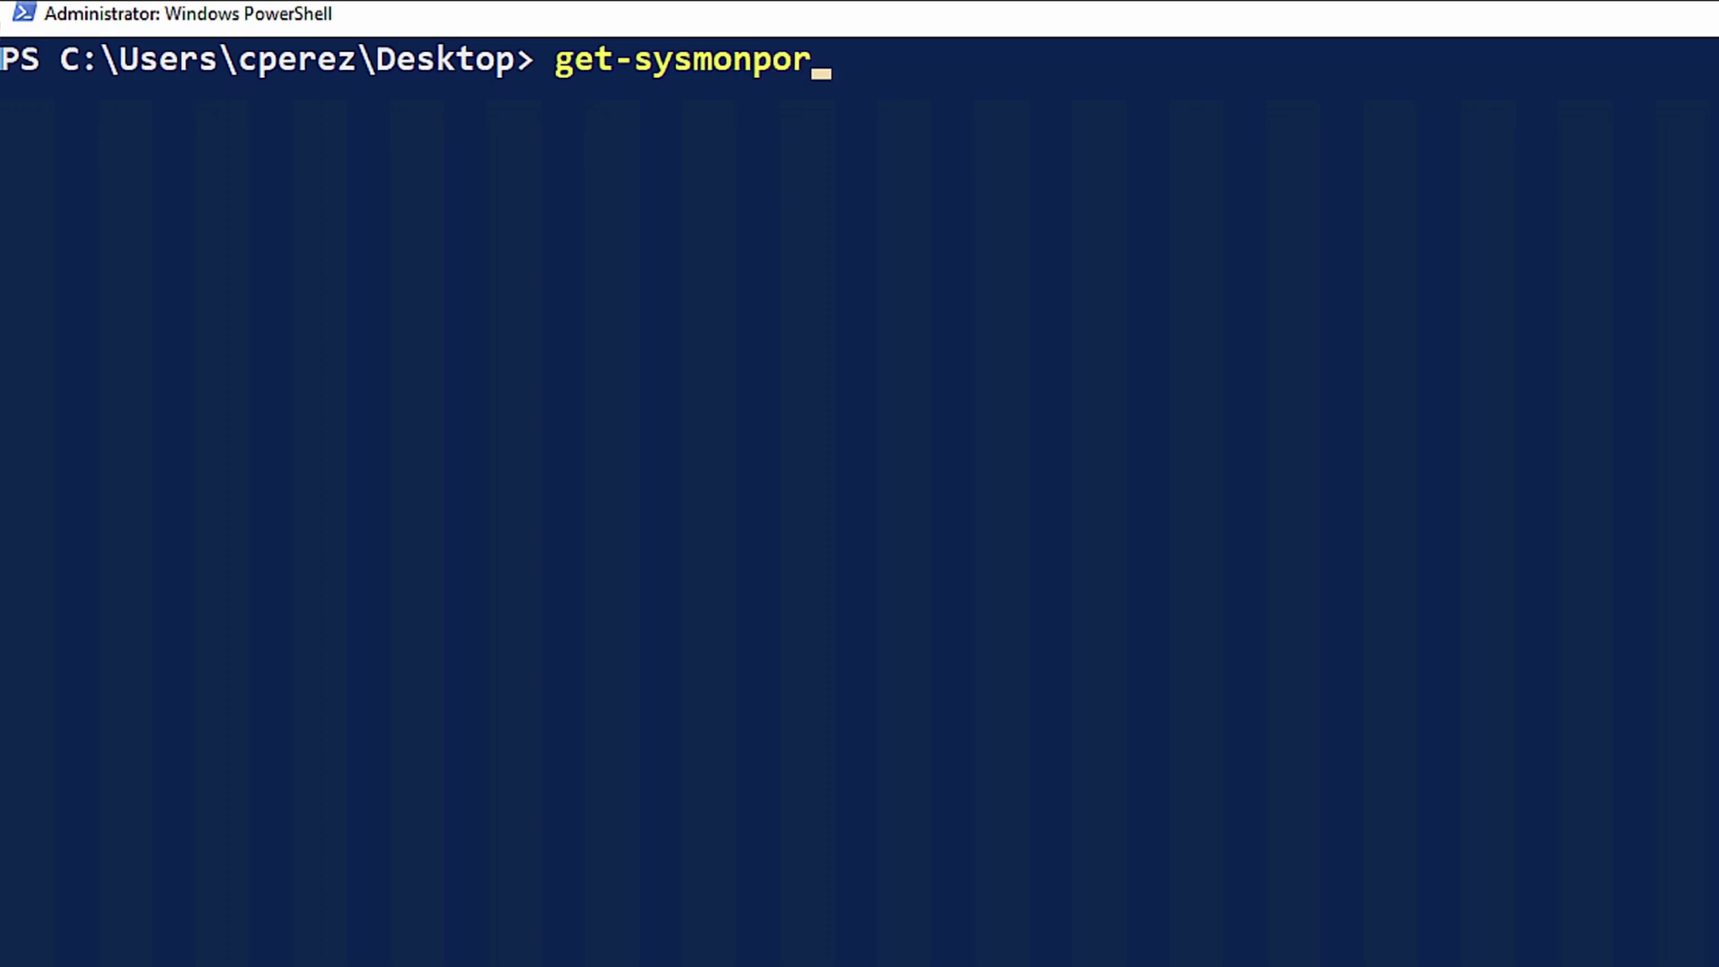
pyautogui.press('BackSpace')
pyautogui.press('BackSpace')
pyautogui.write('ro')
pyautogui.press('Tab')
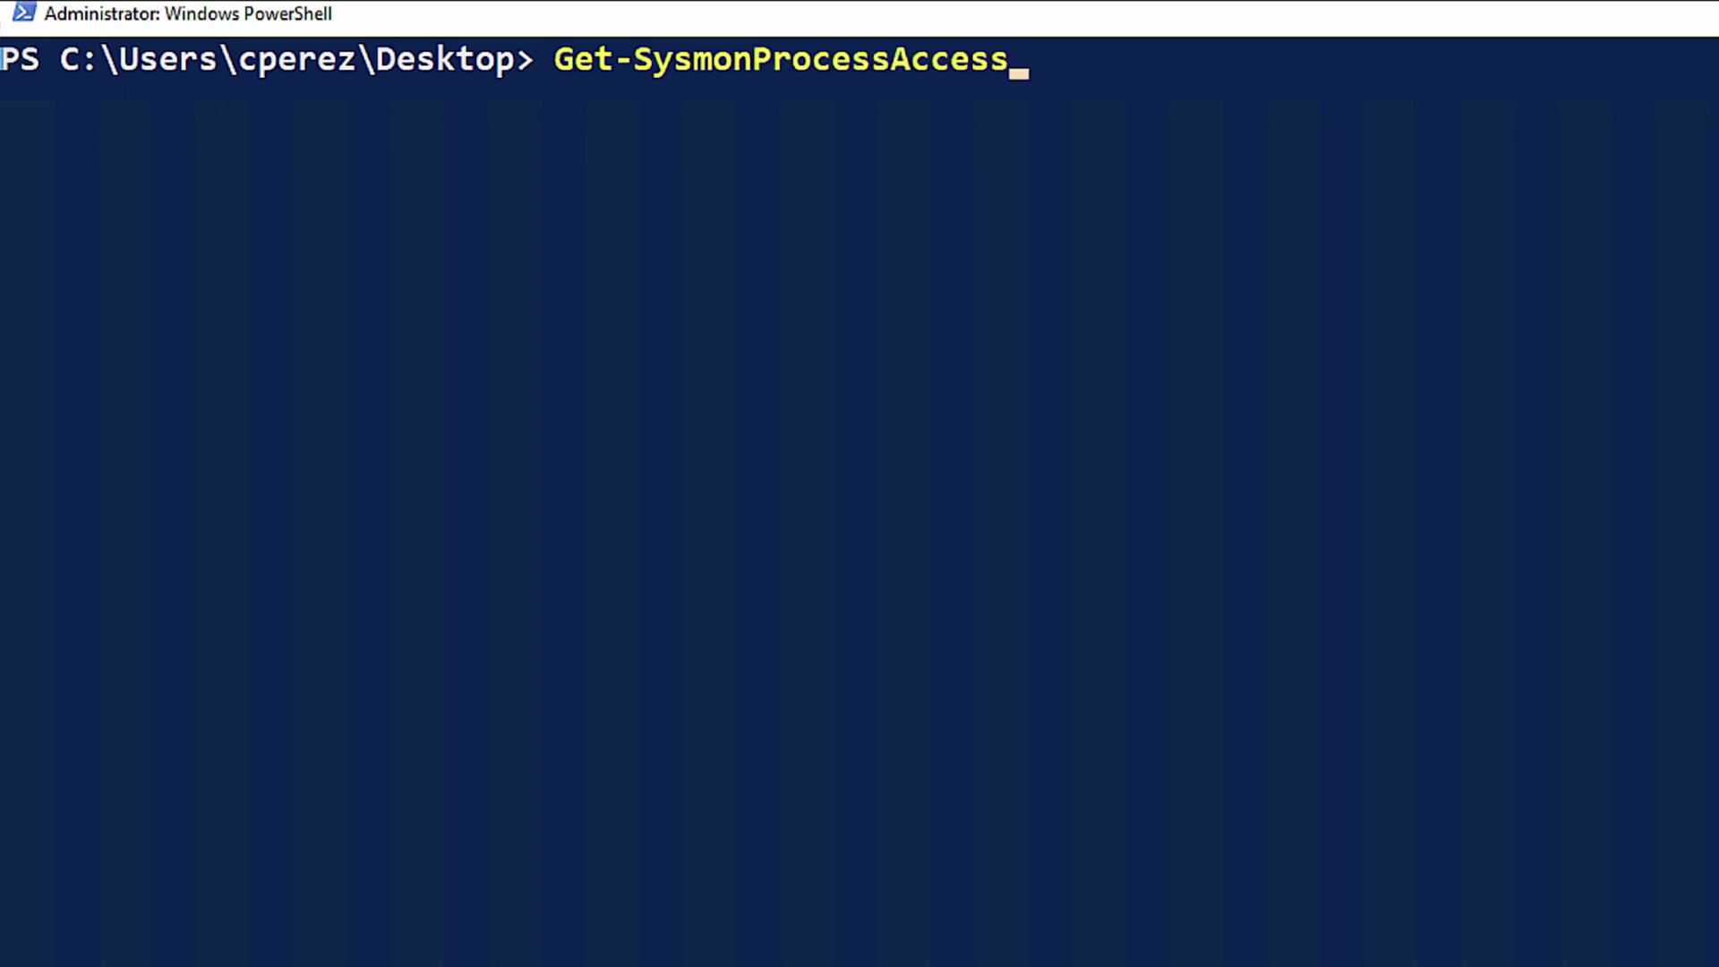
pyautogui.press('Tab')
pyautogui.press('Tab')
pyautogui.press('Tab')
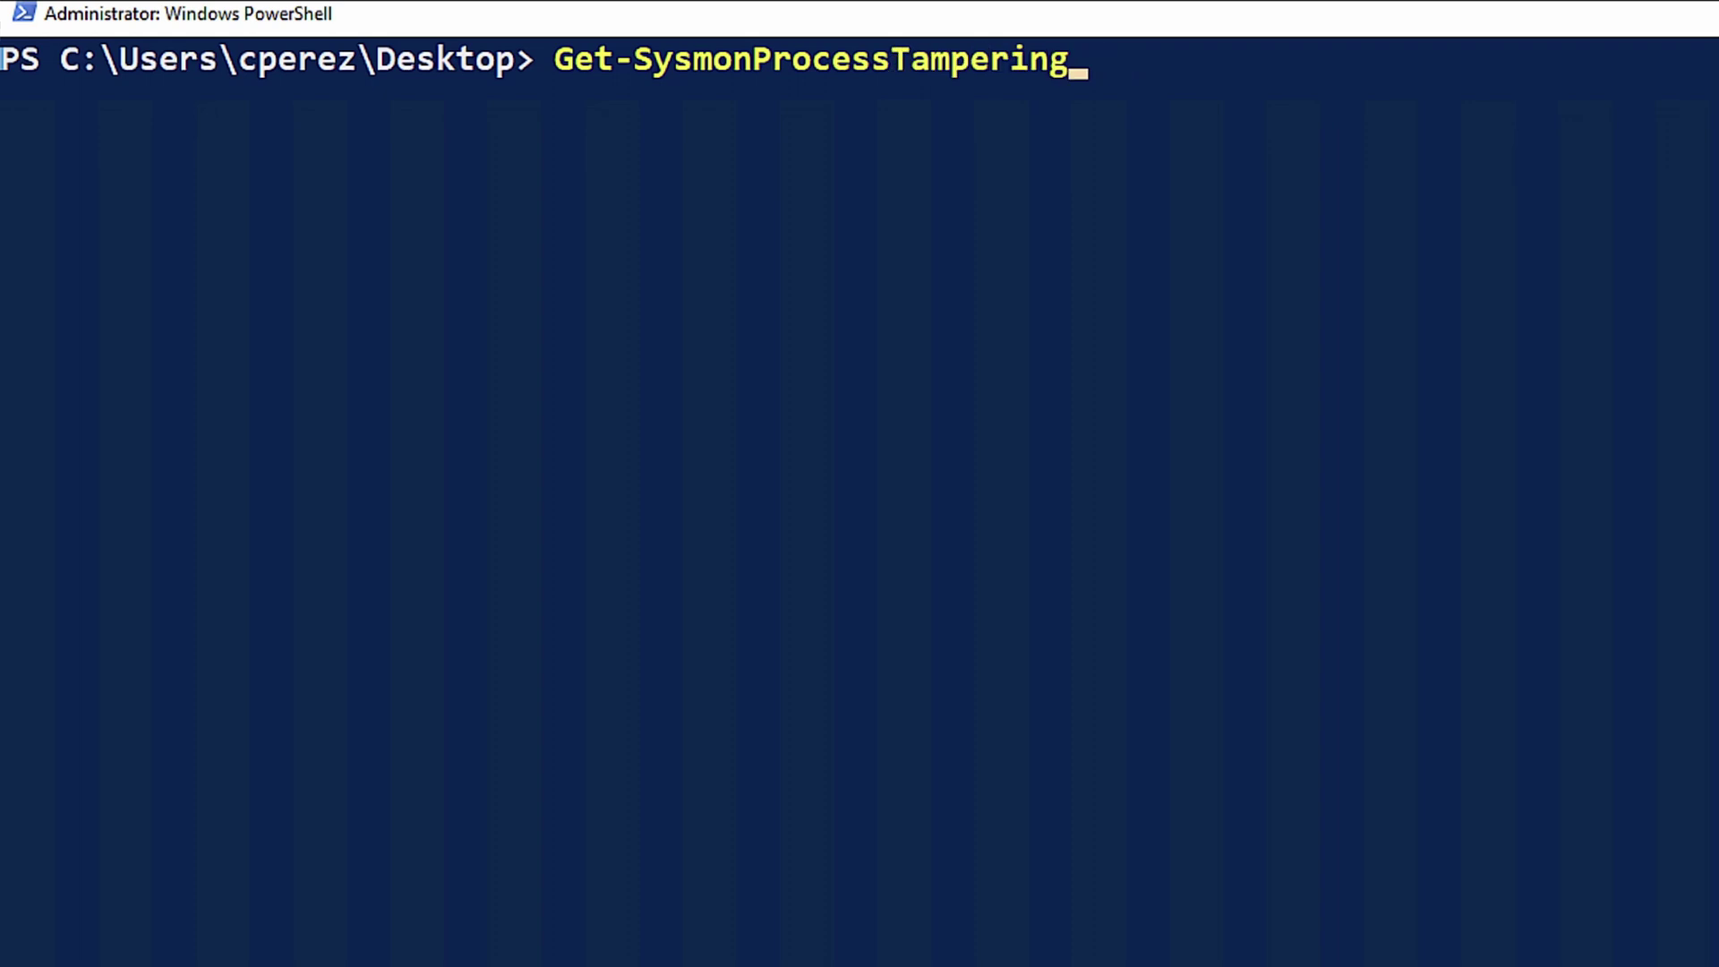
pyautogui.press('Return')
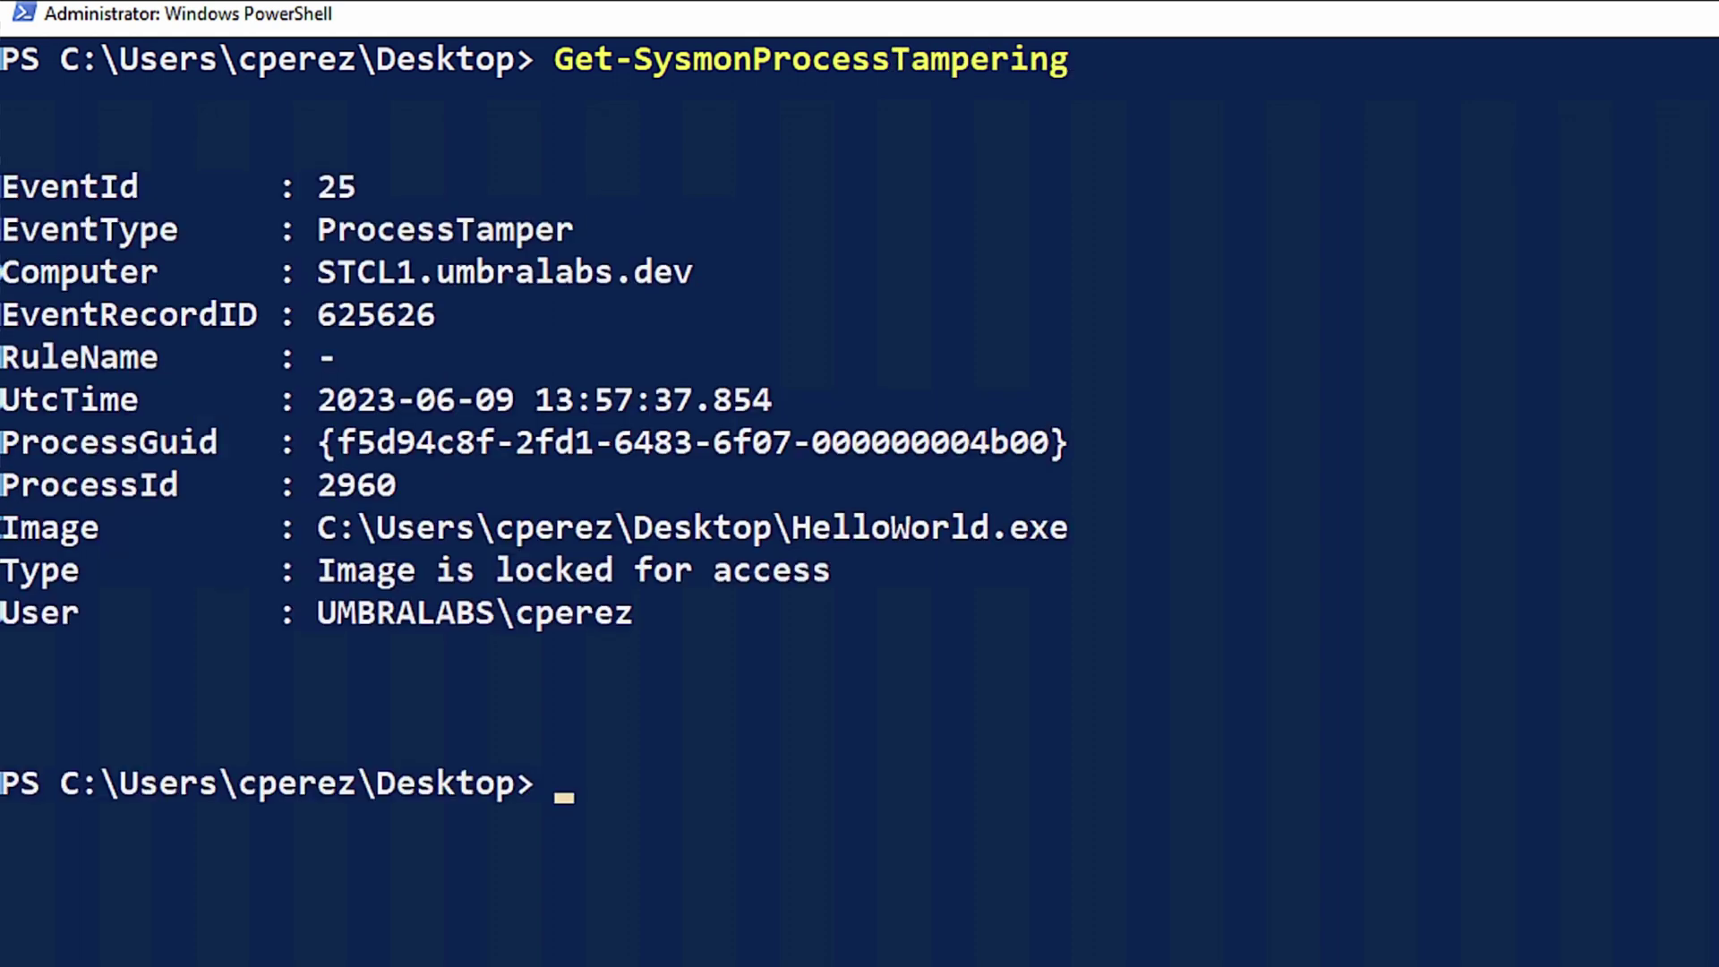
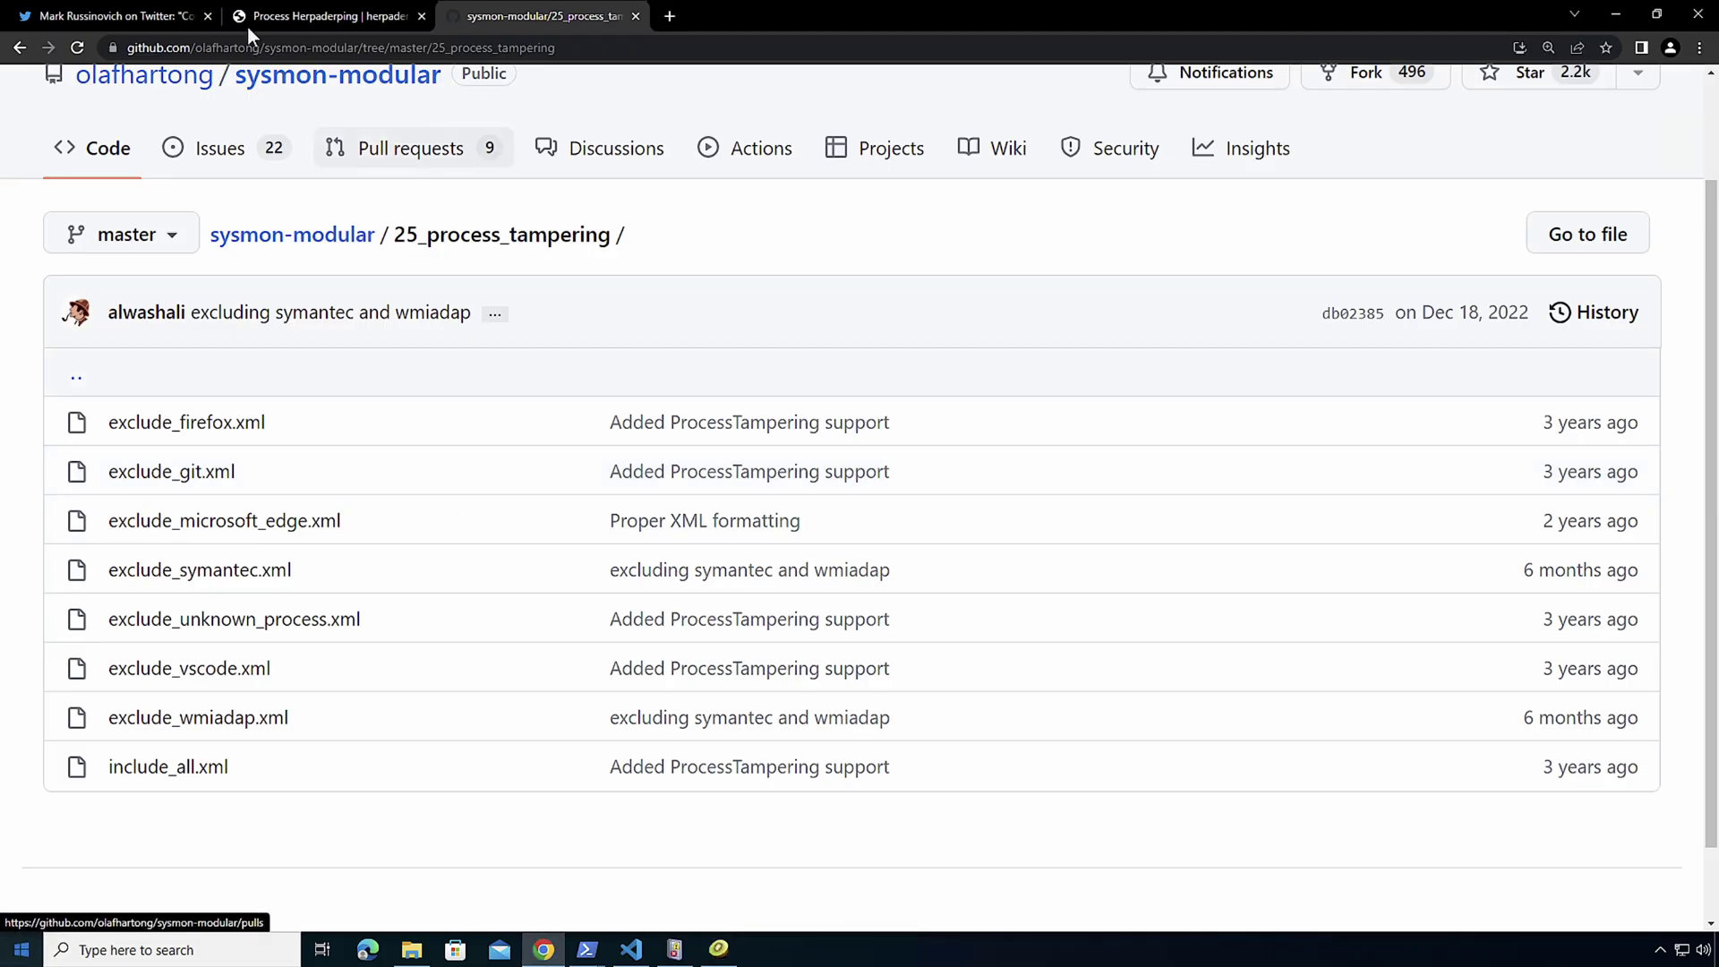
# - Enlarge the Sysmon tweet's photos and advance to the second, the HelloWorld1.exe Event 25 entry
pyautogui.click(154, 18)
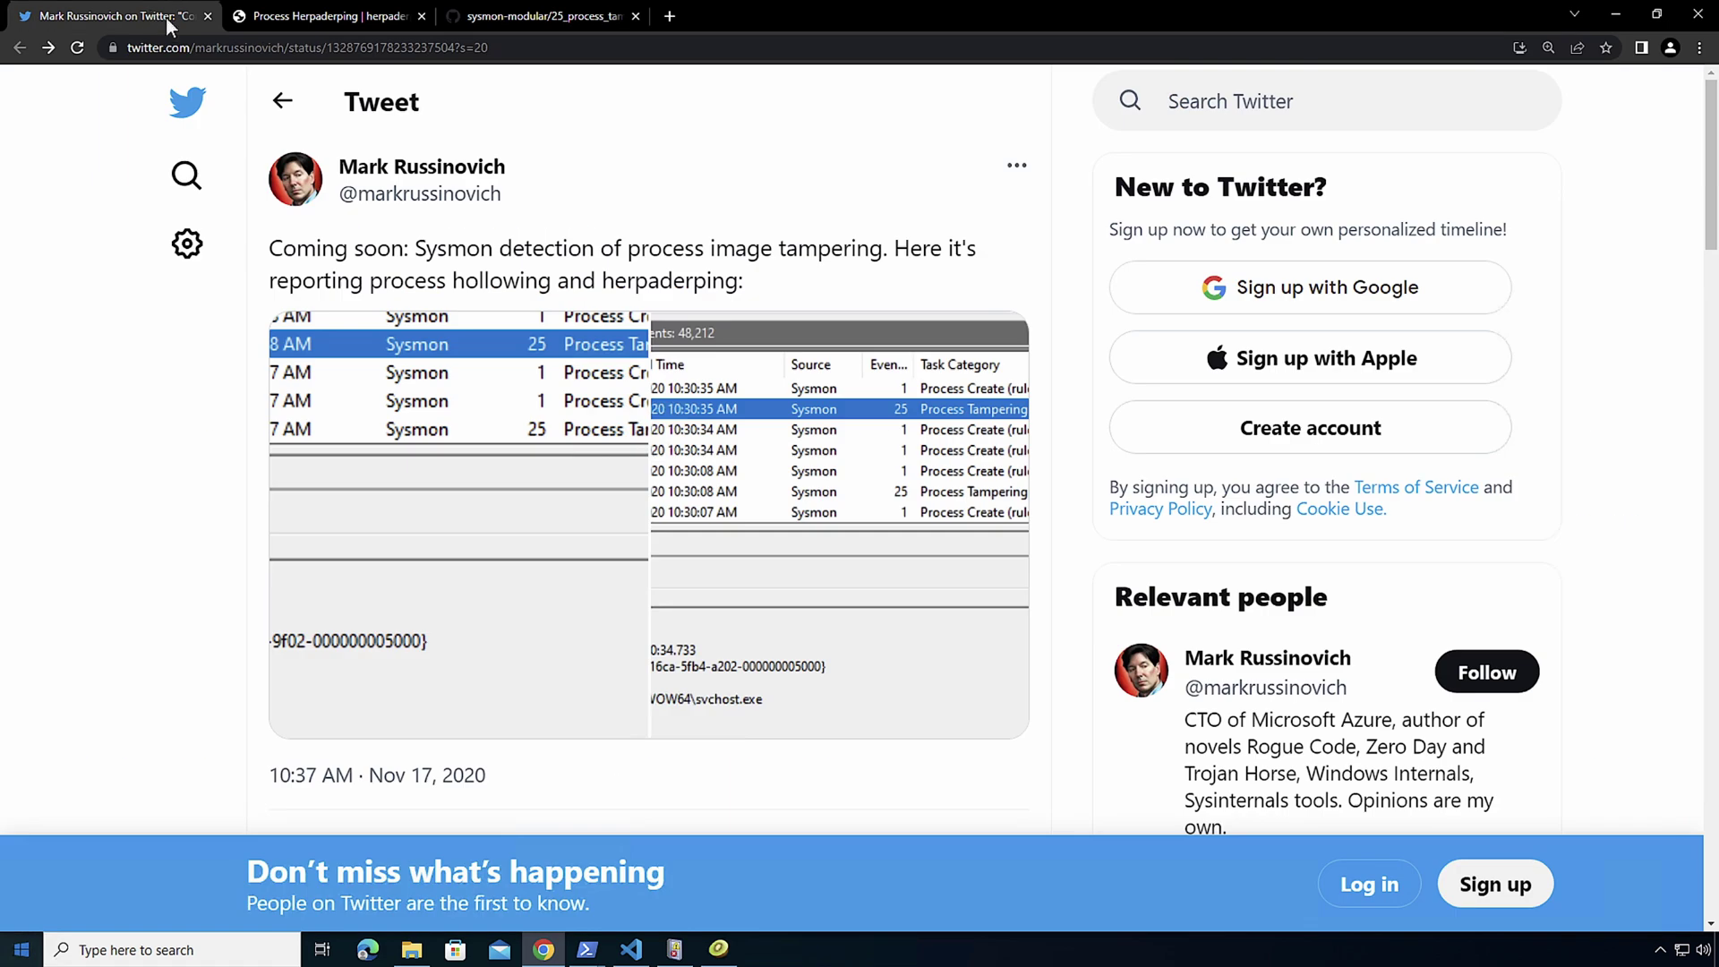
pyautogui.click(444, 408)
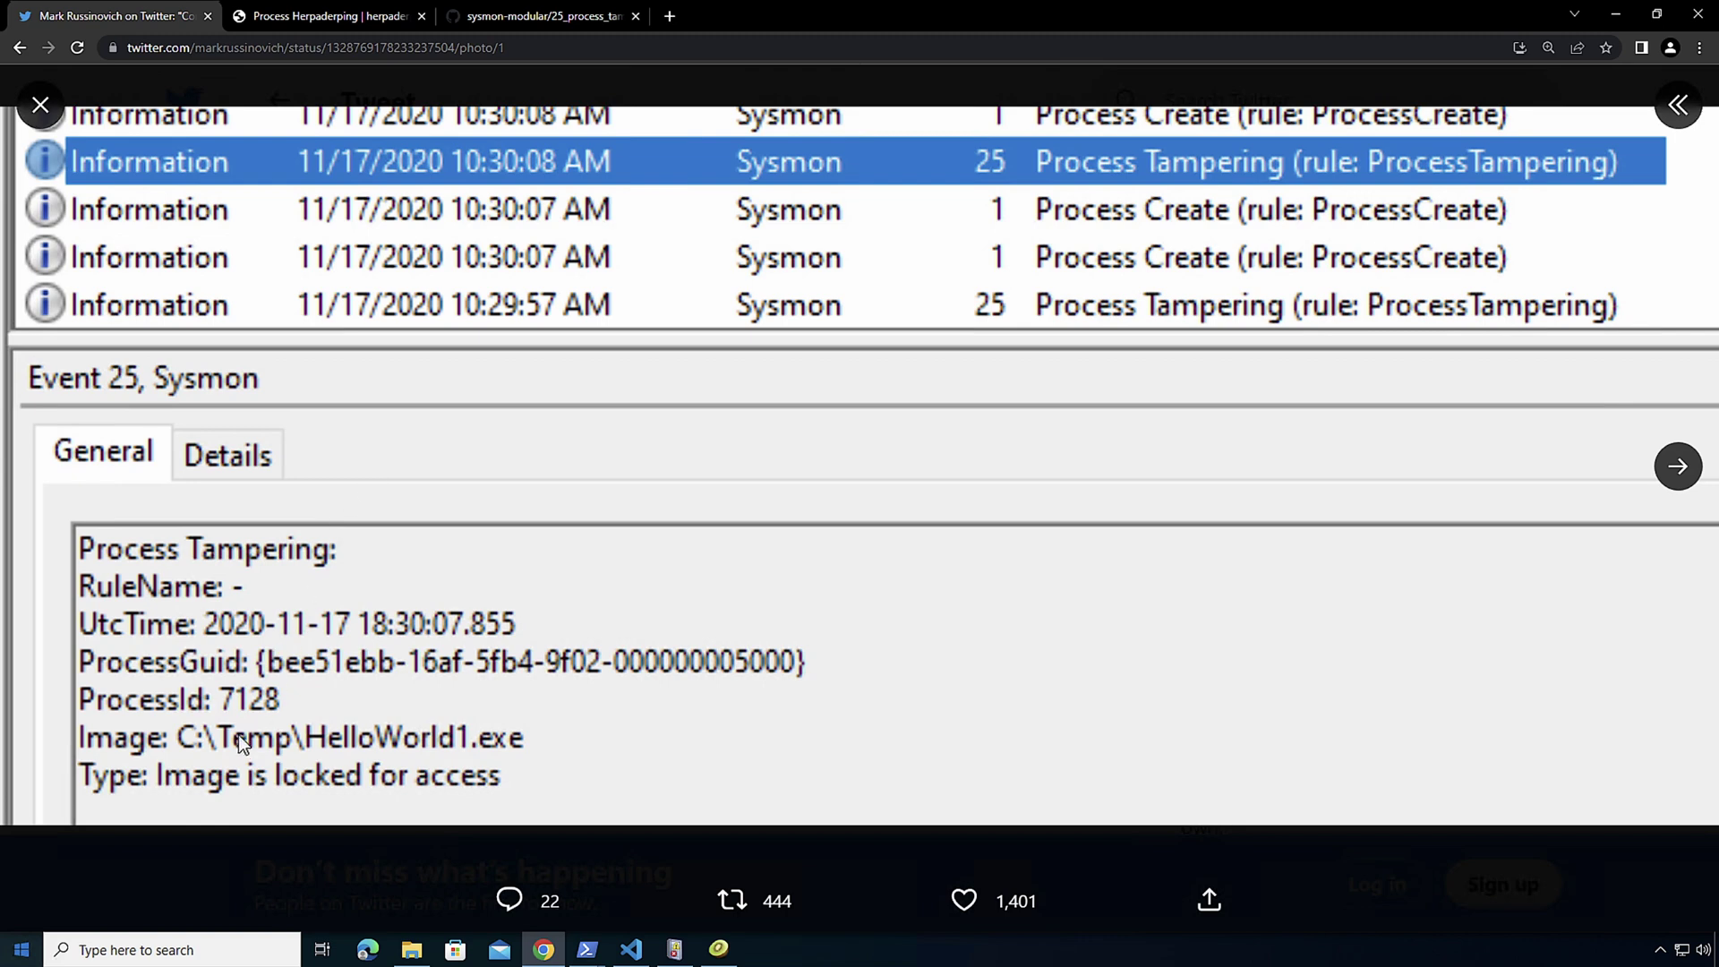
pyautogui.click(1677, 472)
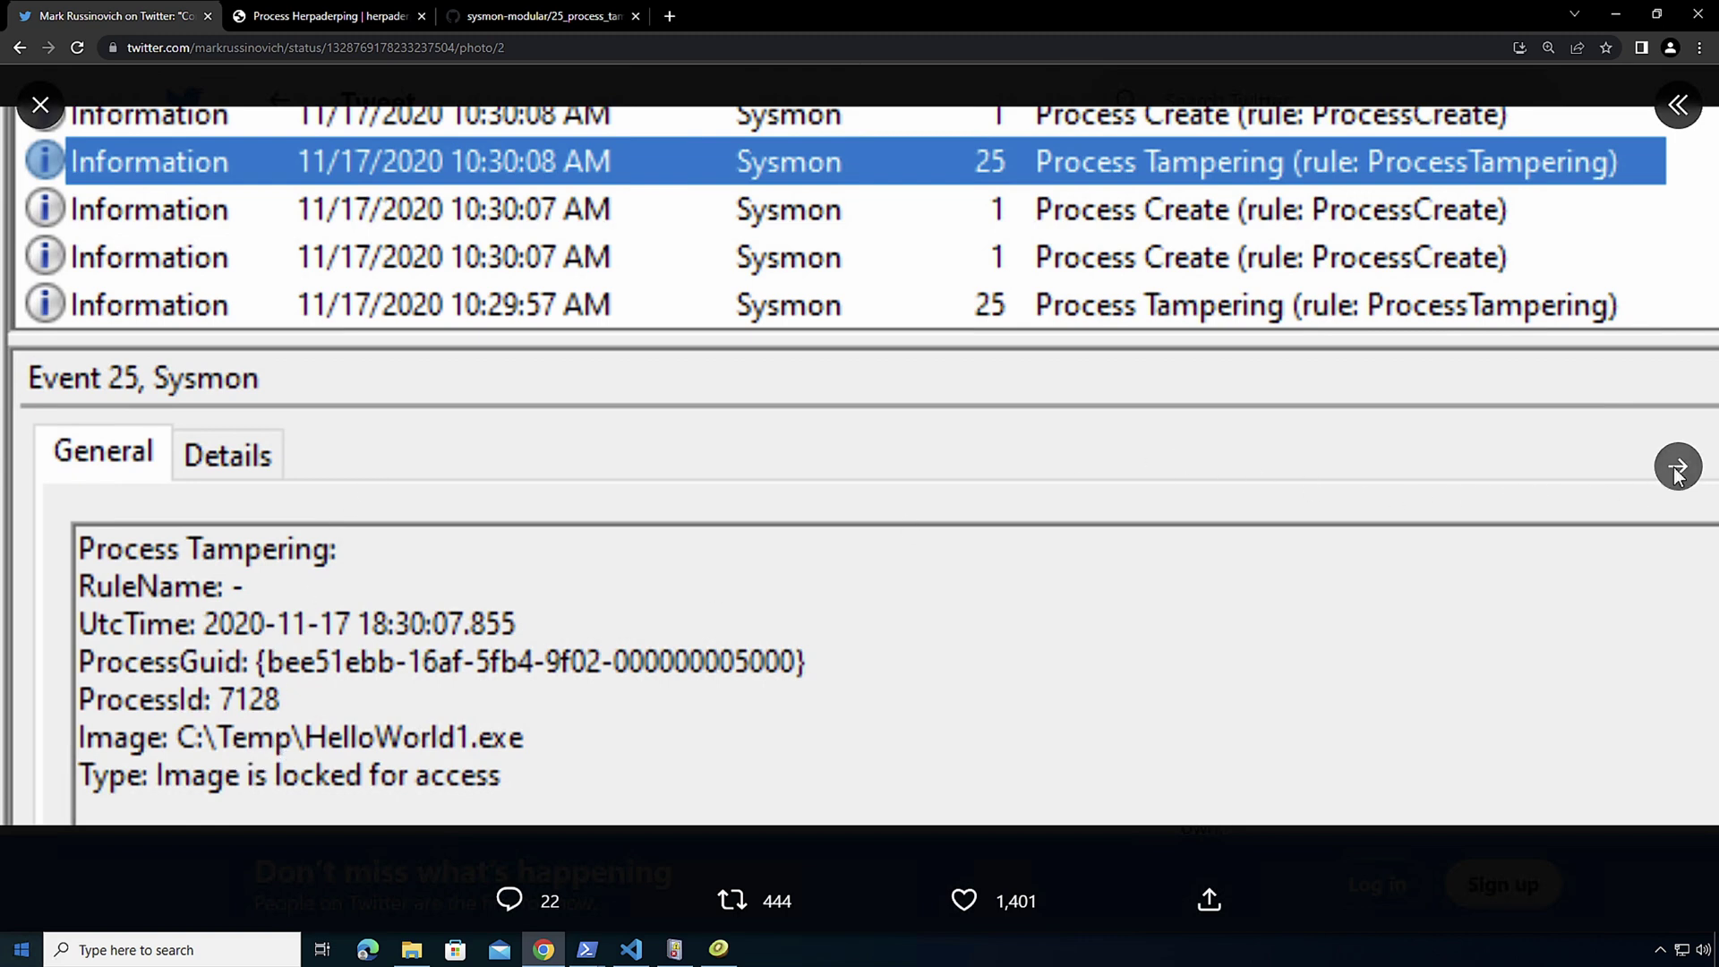